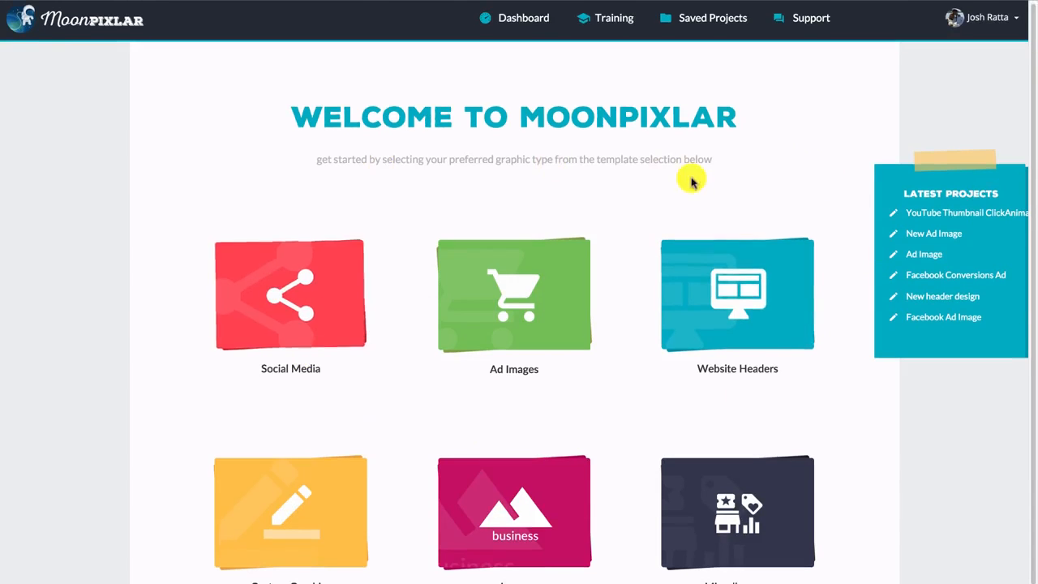
Step: Examine the template types offered for social media, ad images, logos, custom graphics and miscellaneous designs
scroll(696, 180, down, 1)
scroll(696, 180, down, 2)
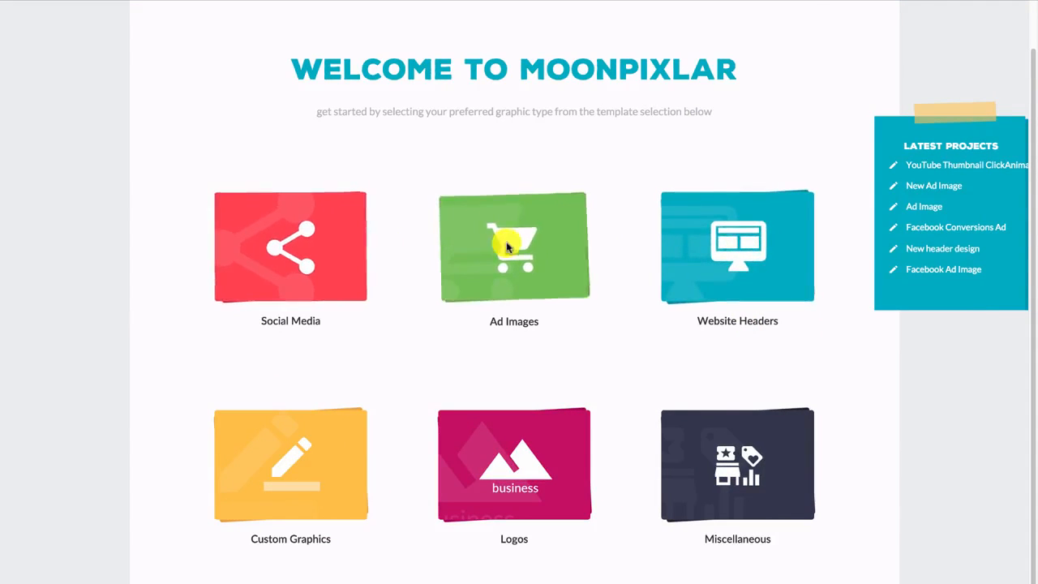
click(296, 248)
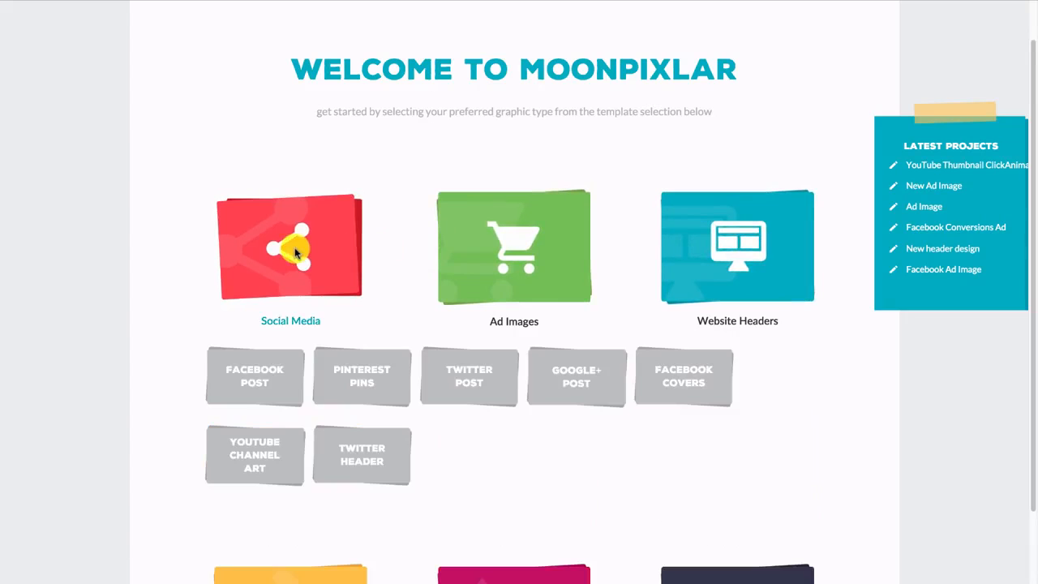
scroll(258, 382, down, 1)
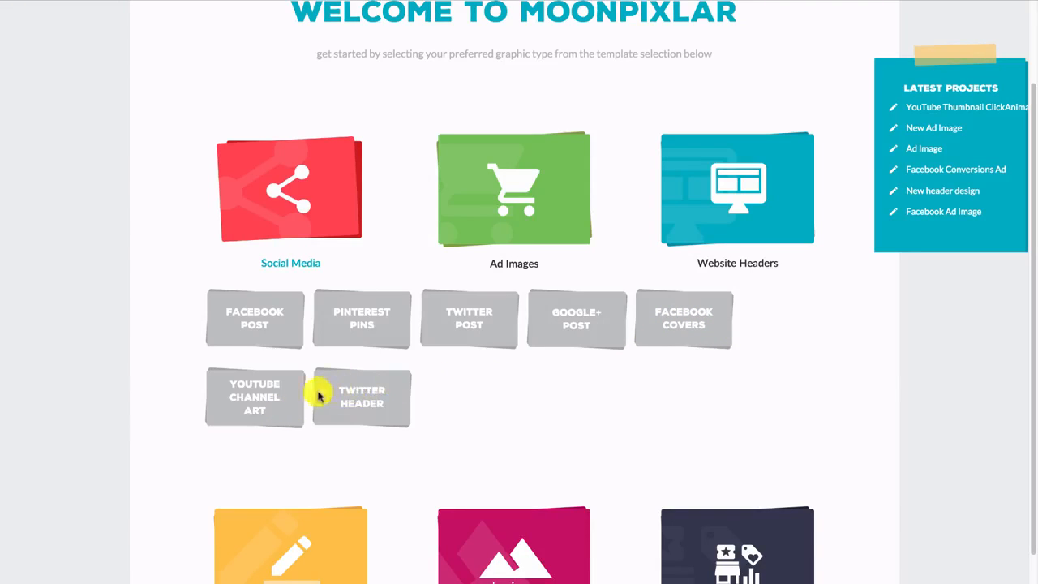
click(285, 234)
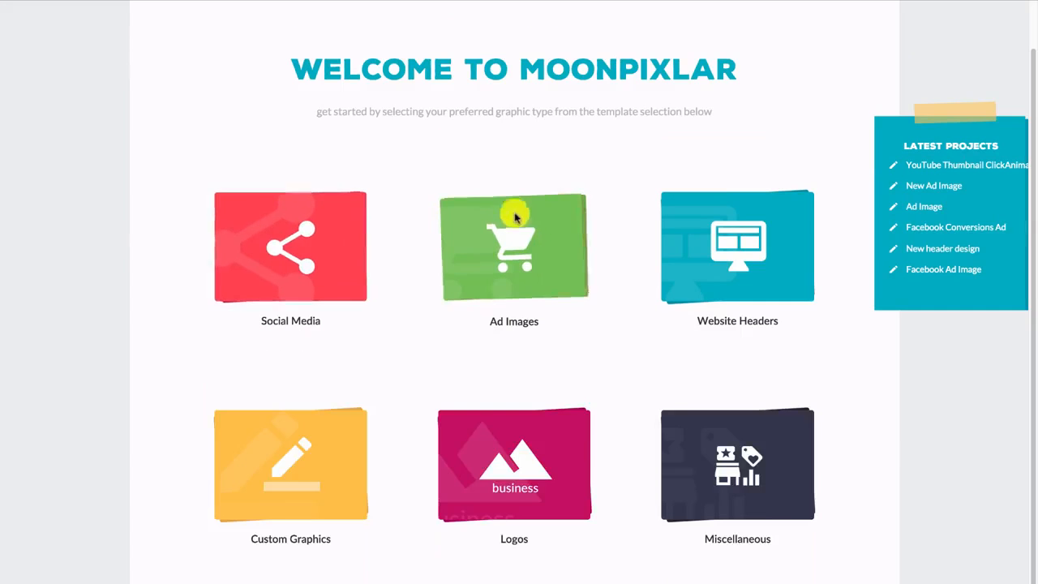
click(515, 214)
scroll(579, 256, down, 1)
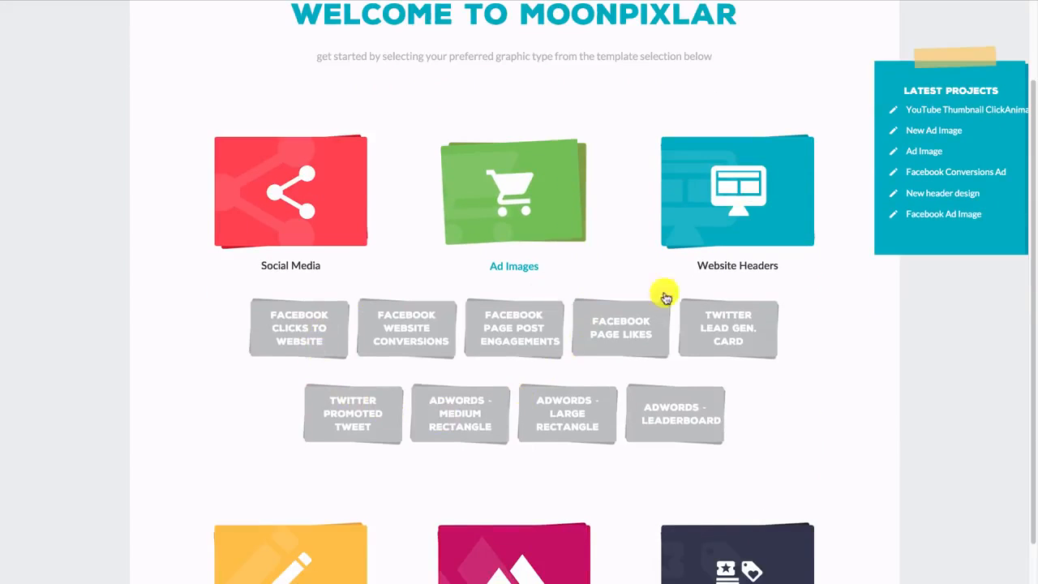
click(785, 182)
click(754, 419)
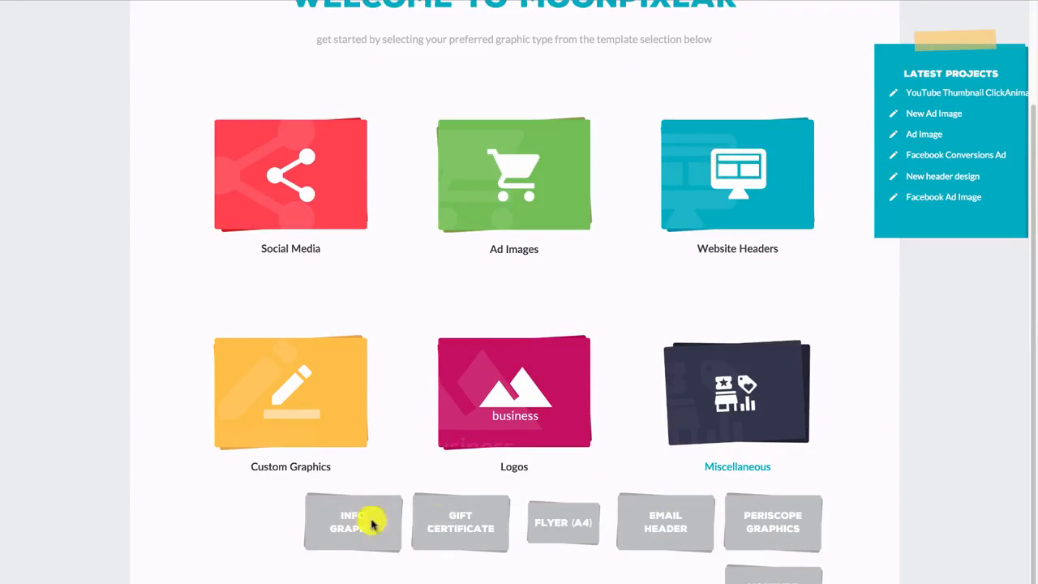
click(502, 430)
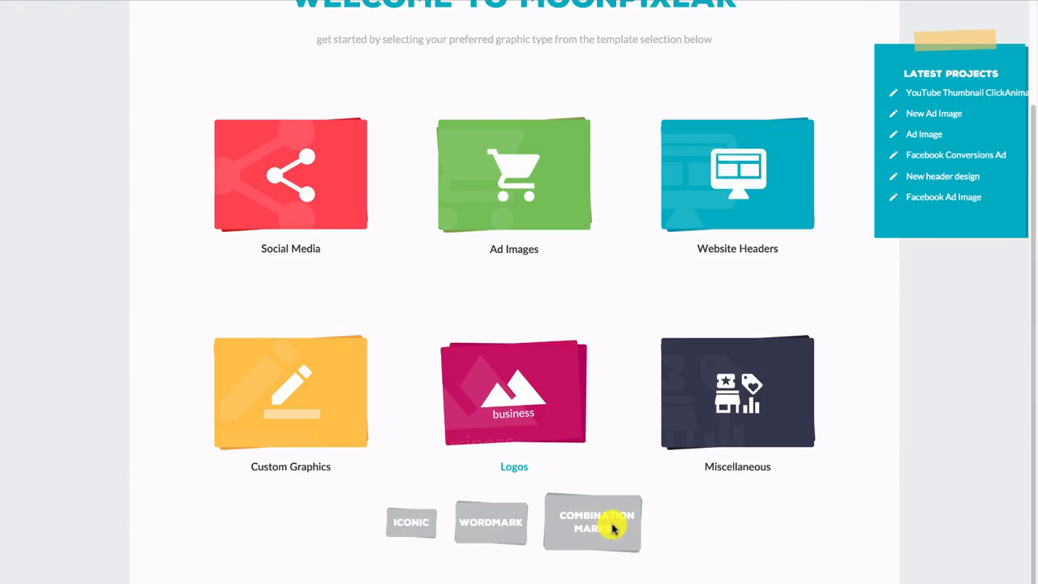
click(346, 394)
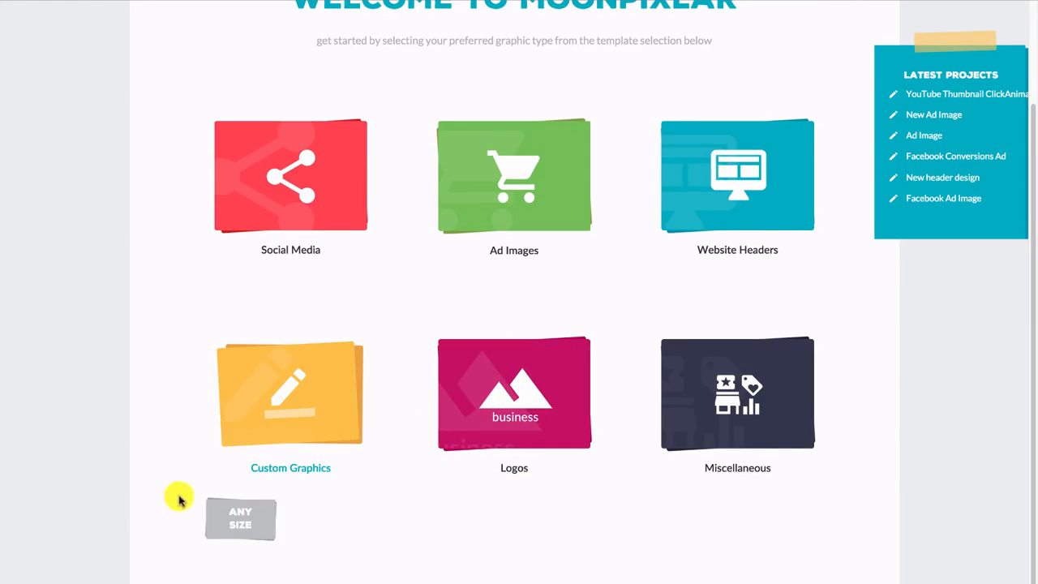
scroll(186, 487, up, 1)
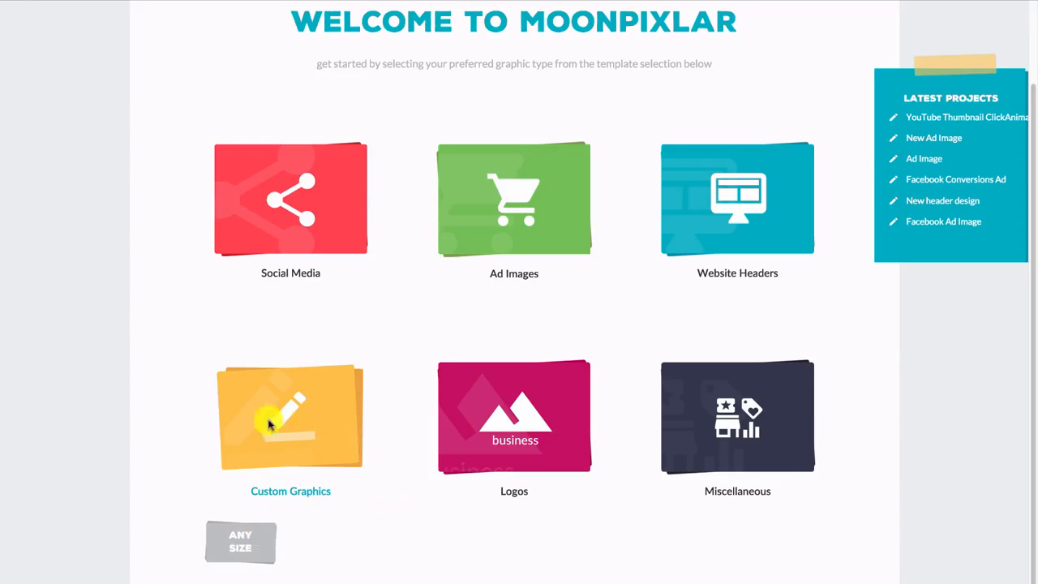
scroll(284, 456, up, 3)
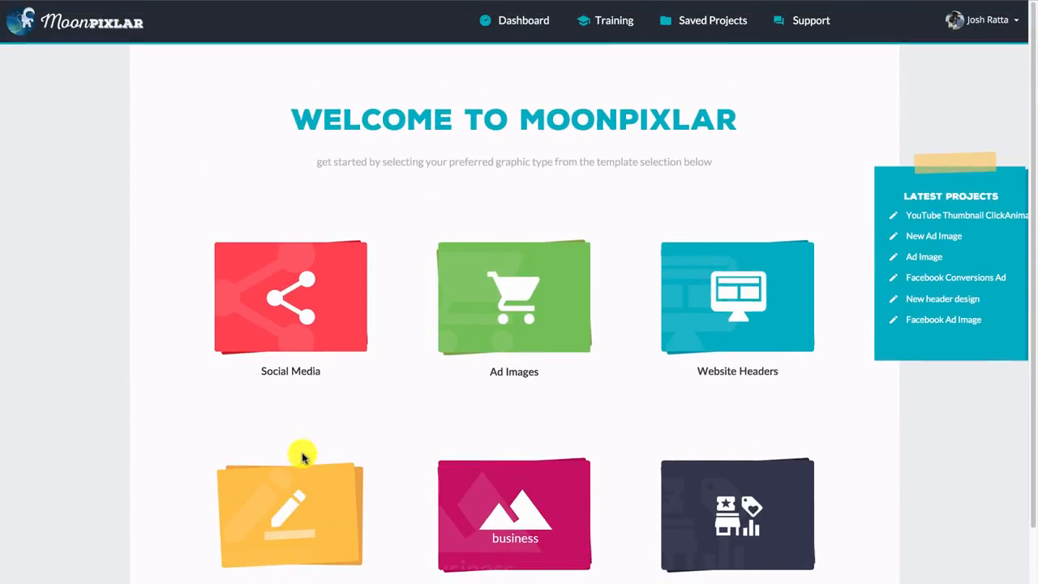
Step: Start a new project from the last Miscellaneous template type and name it YouTube Thumb
click(752, 470)
scroll(656, 324, down, 4)
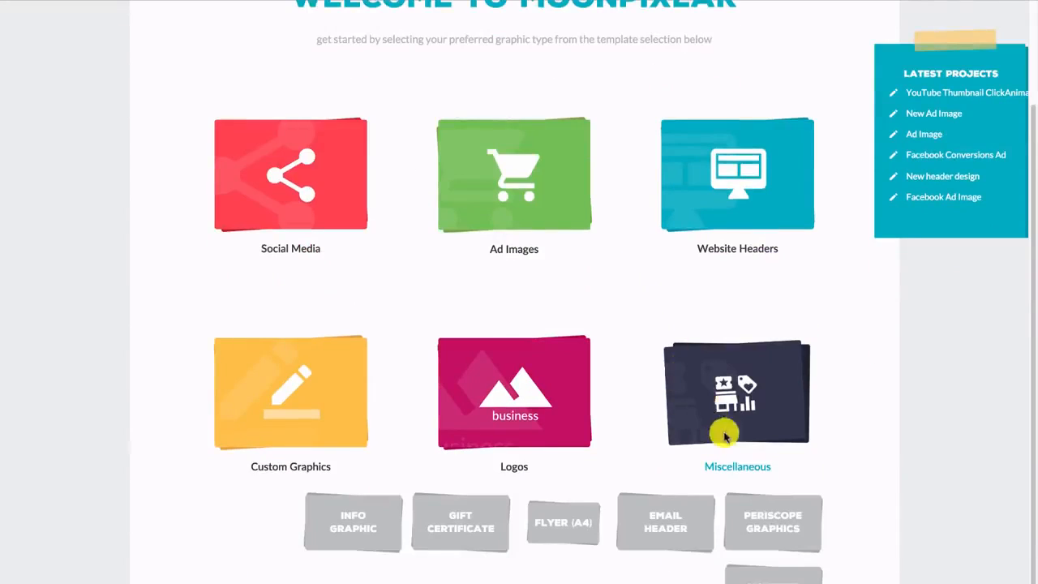
click(768, 575)
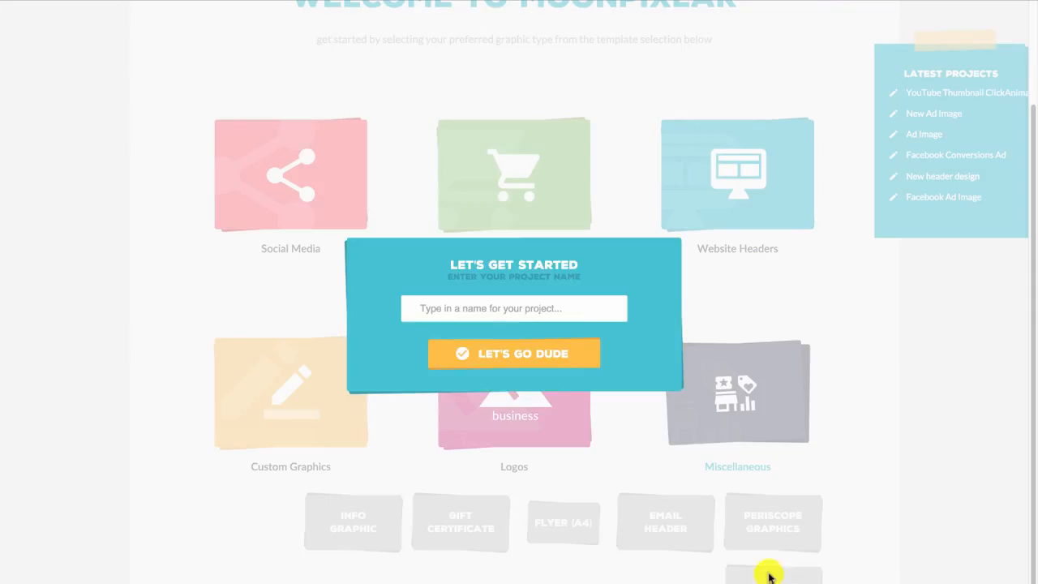
click(596, 308)
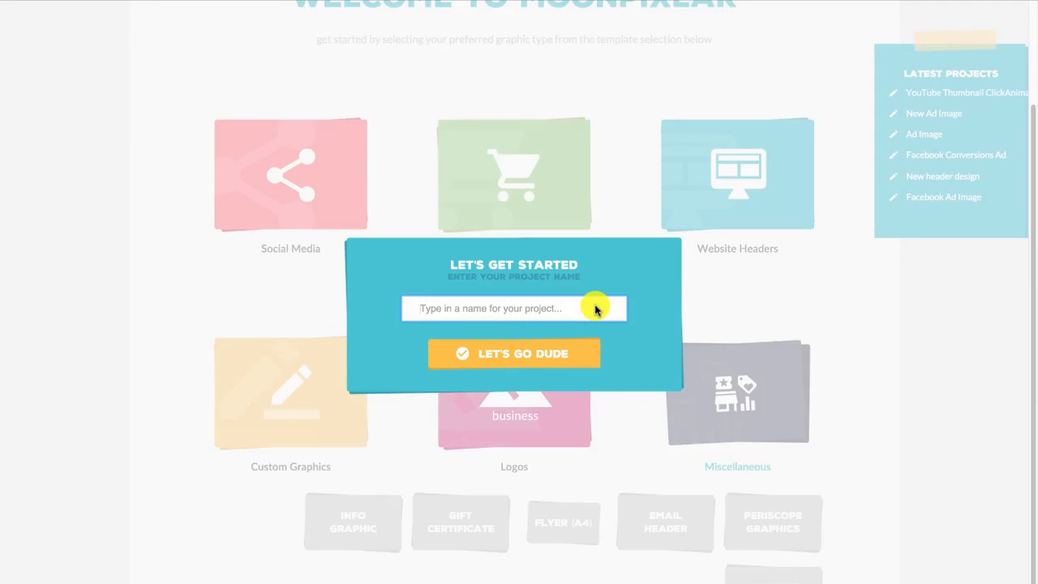
text(YouTube Thumb)
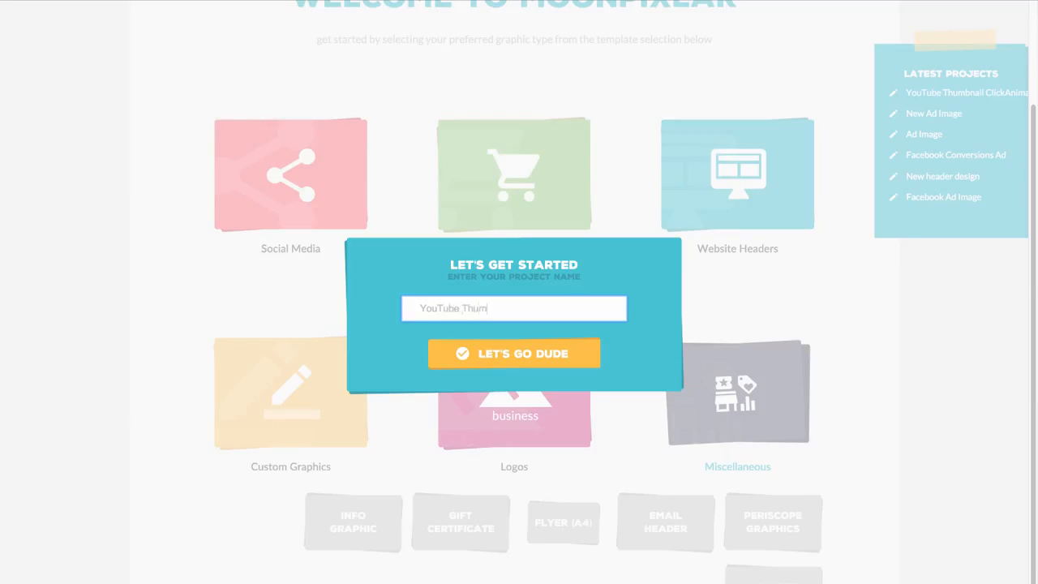
click(526, 344)
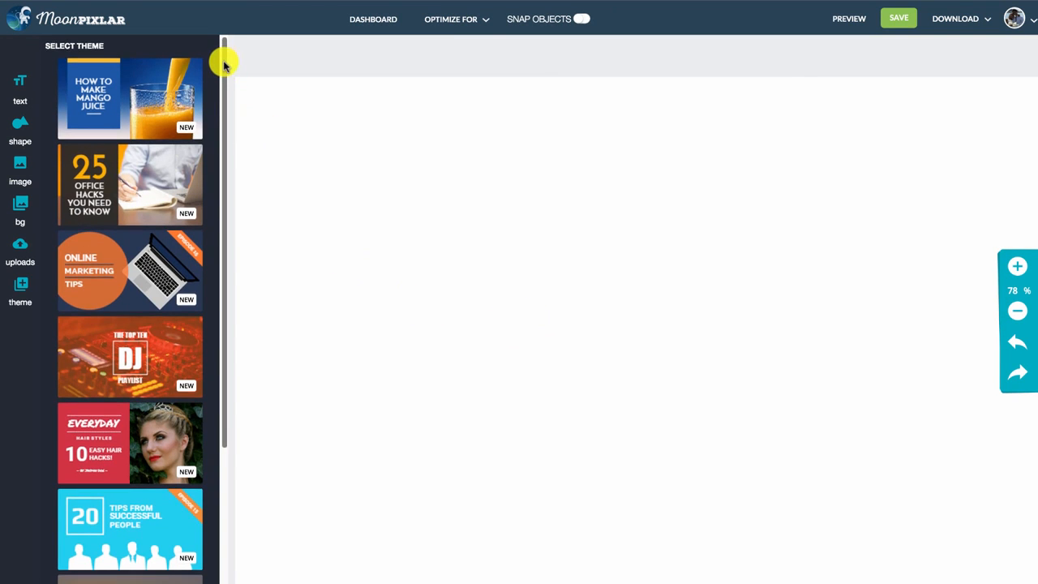
Step: Apply the Online Marketing Tips theme to the blank canvas, with the whole canvas in view
drag(225, 65, 234, 187)
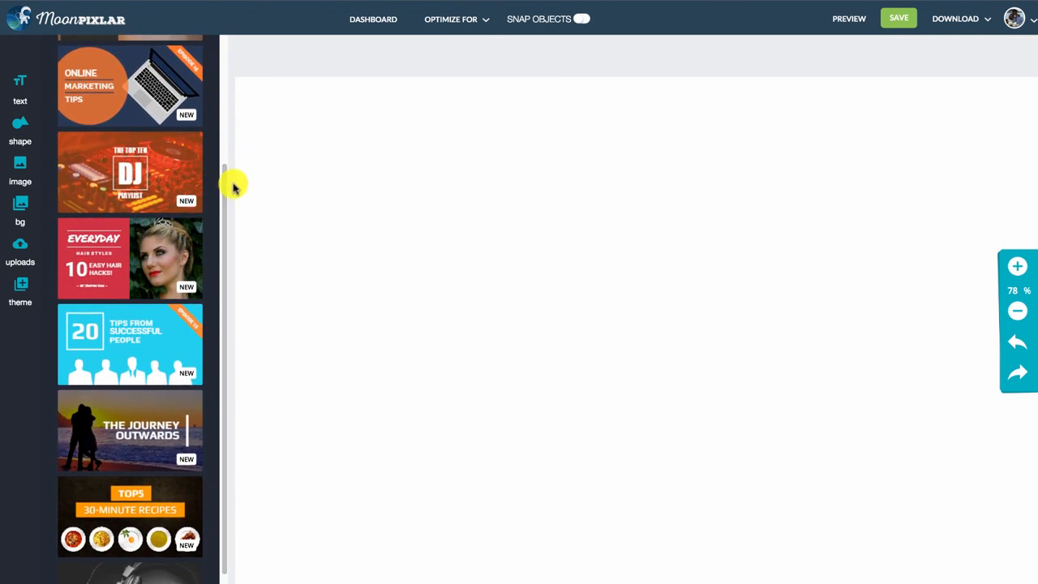
scroll(214, 162, up, 3)
click(1016, 312)
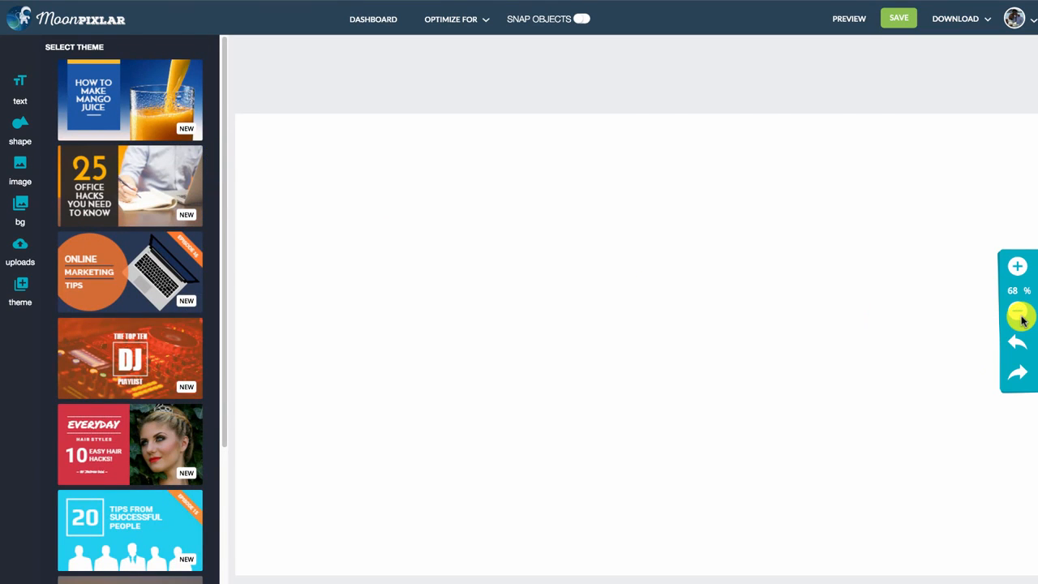
click(1016, 312)
click(1016, 311)
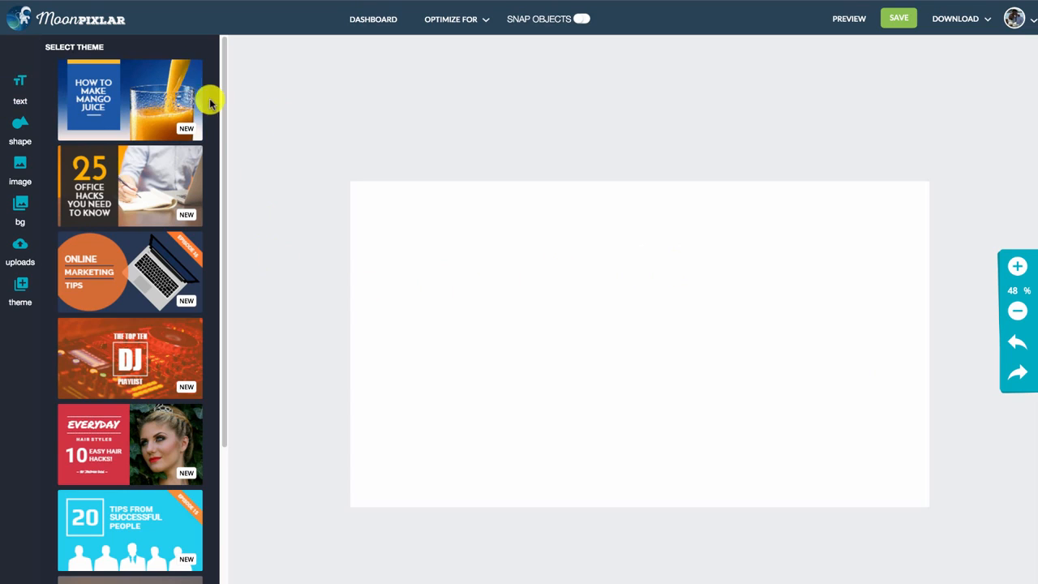
drag(222, 86, 222, 160)
scroll(147, 176, down, 2)
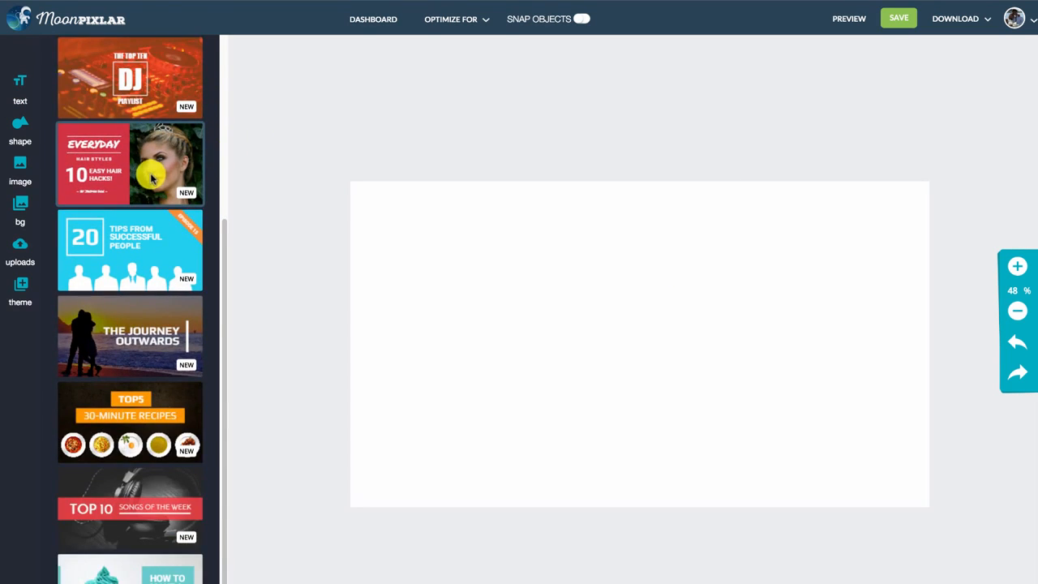
scroll(155, 188, up, 2)
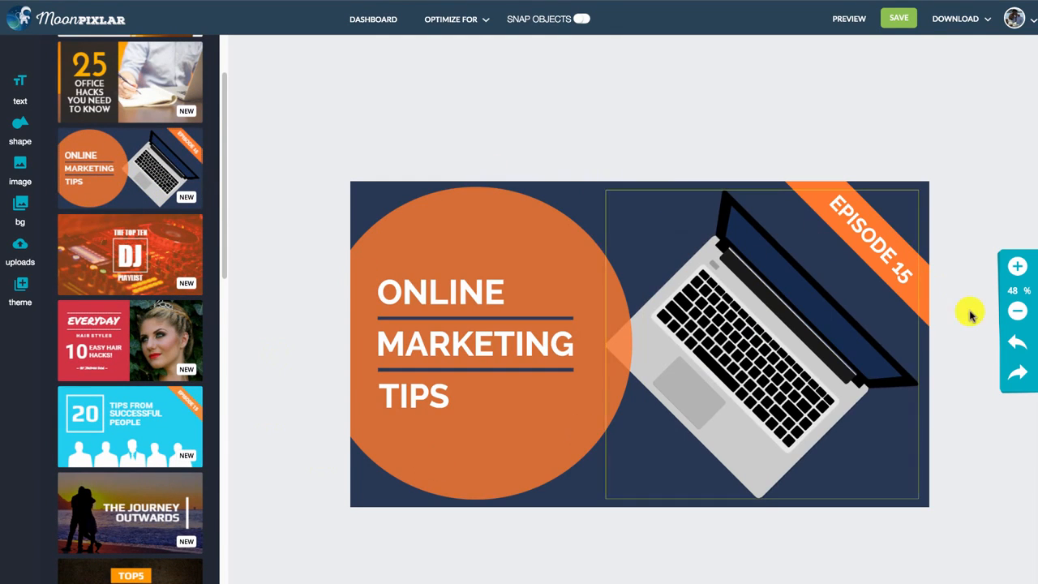
Step: Replace the word ONLINE with VIDEO in the title and align it with the start of the lines below
click(1016, 267)
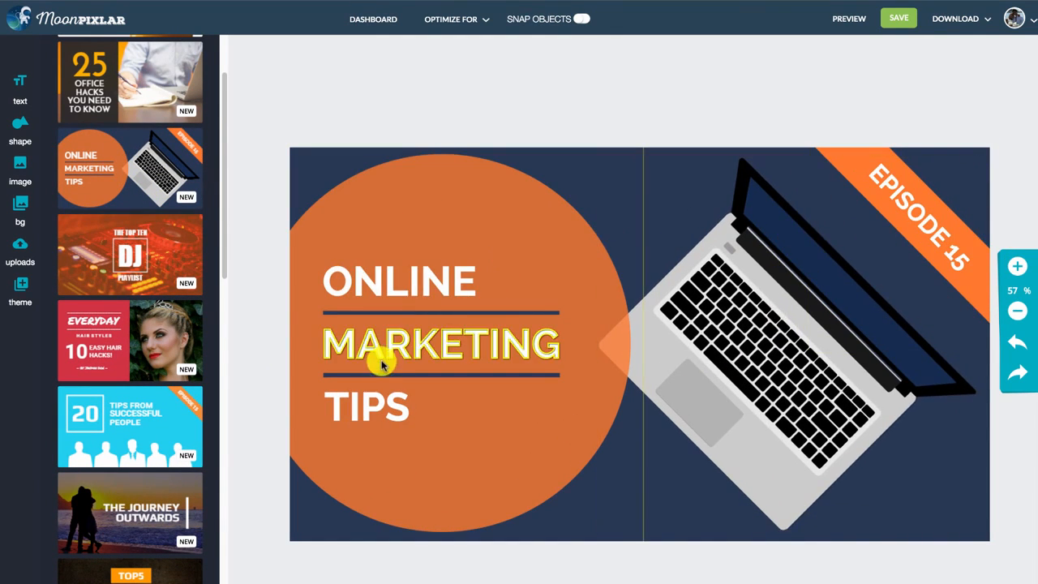
click(380, 287)
double_click(381, 287)
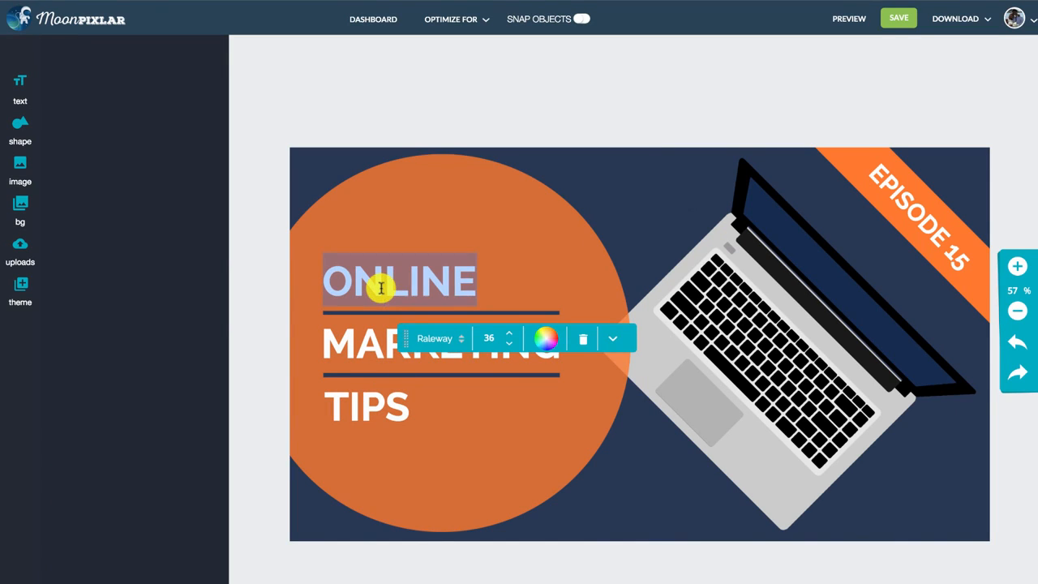
text(VIDEO)
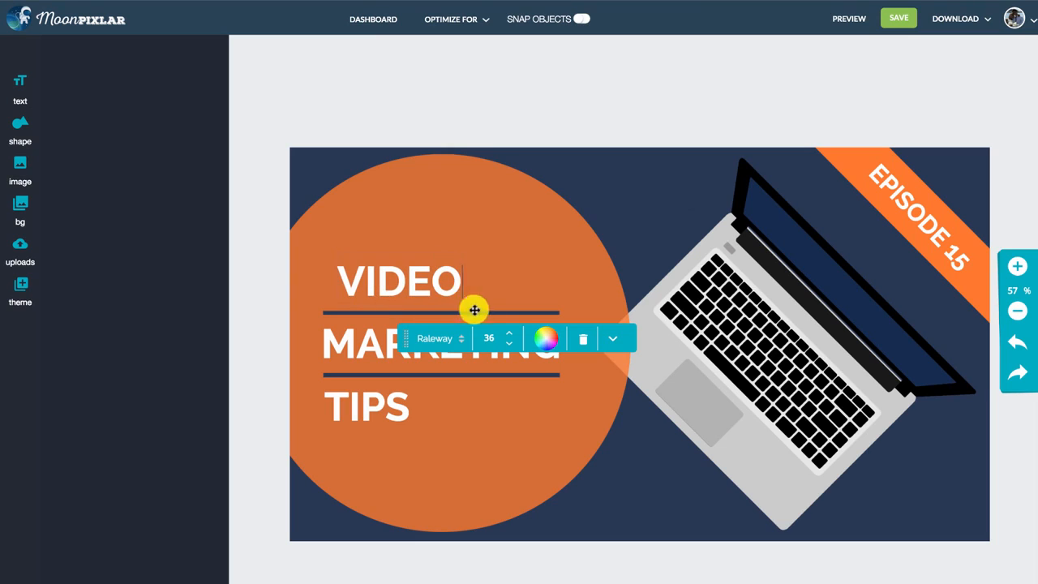
click(546, 84)
drag(427, 287, 422, 289)
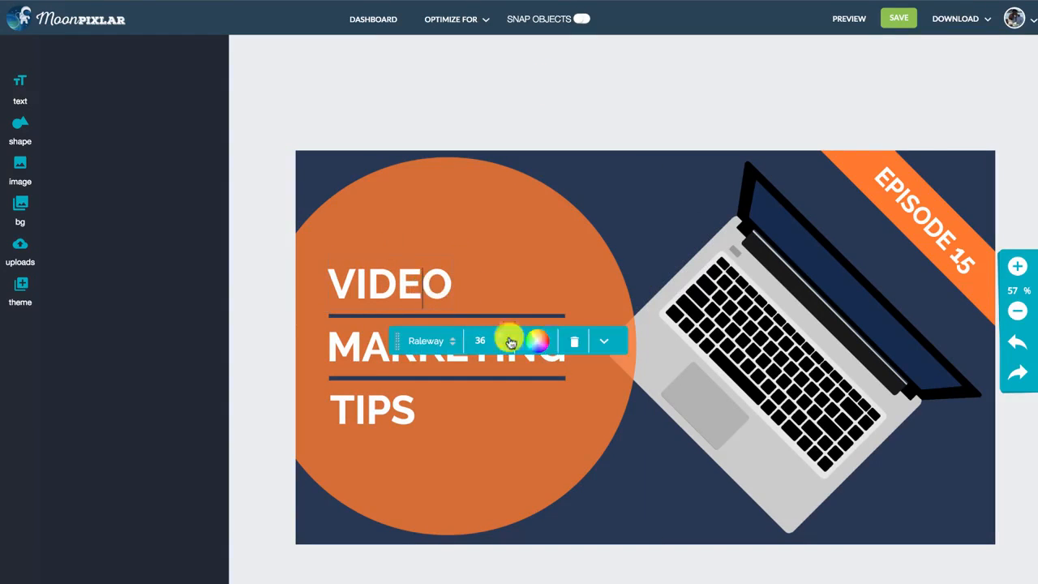
Step: Recolour the word VIDEO to dark navy #1e1f44
click(538, 341)
click(589, 373)
drag(589, 373, 624, 422)
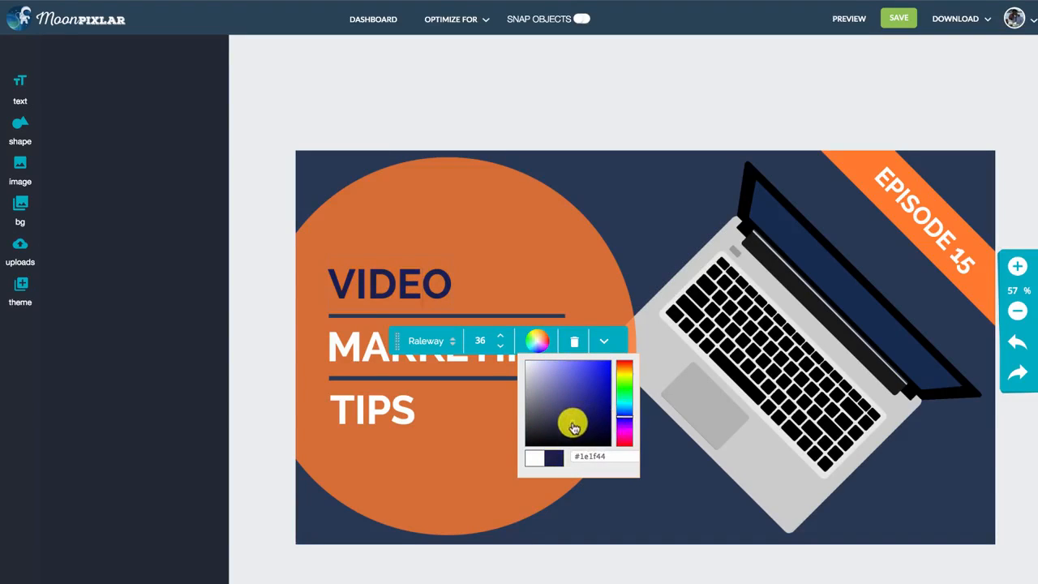
click(462, 88)
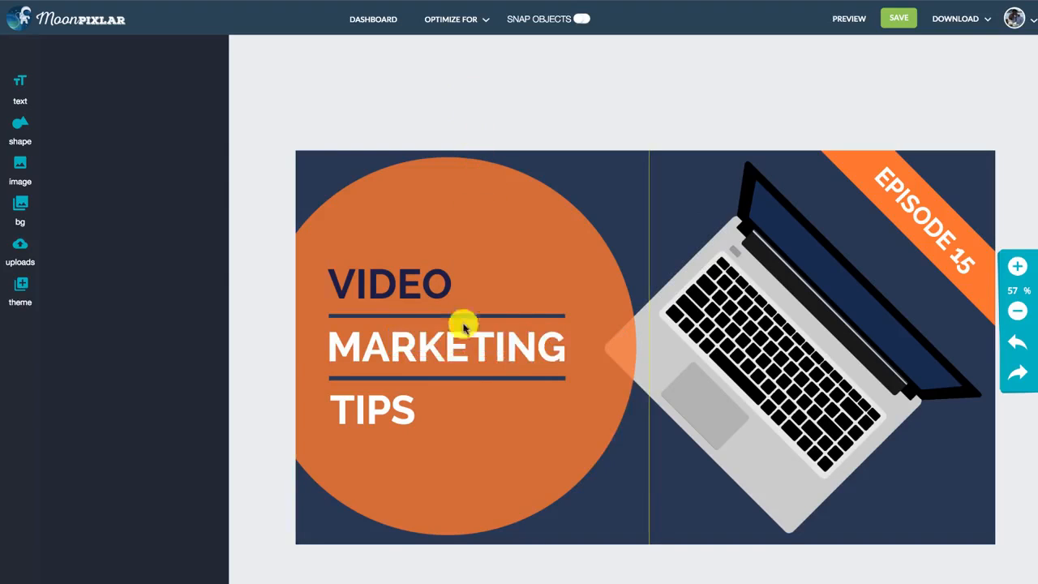
Step: Change the colour of the large orange circle behind the title to white #ffffff
click(505, 219)
click(68, 83)
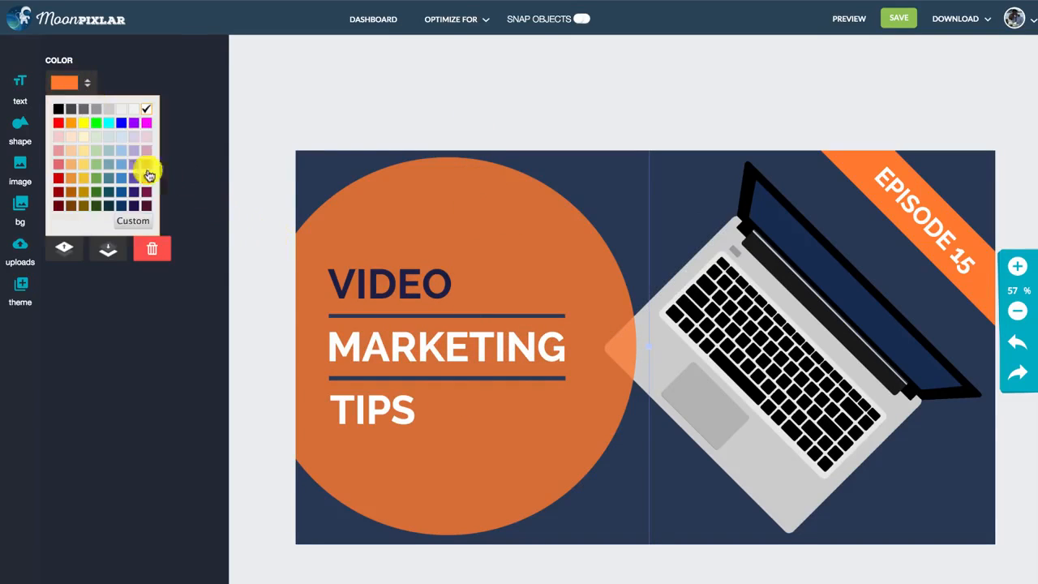
click(133, 223)
click(265, 120)
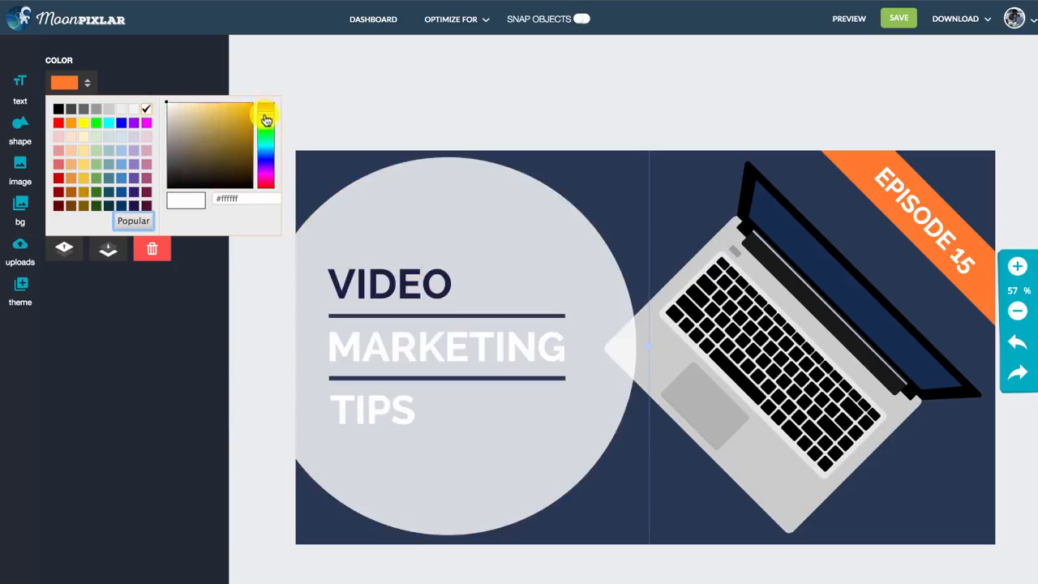
click(524, 72)
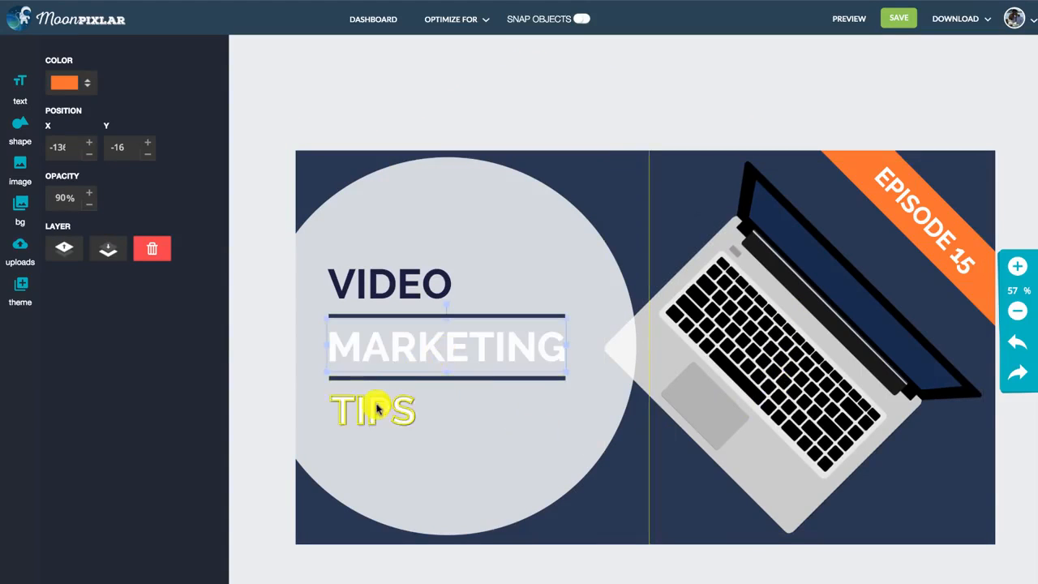
Step: Try Averia Serif Libre on the word MARKETING, and set its font to Architects Daughter
click(425, 346)
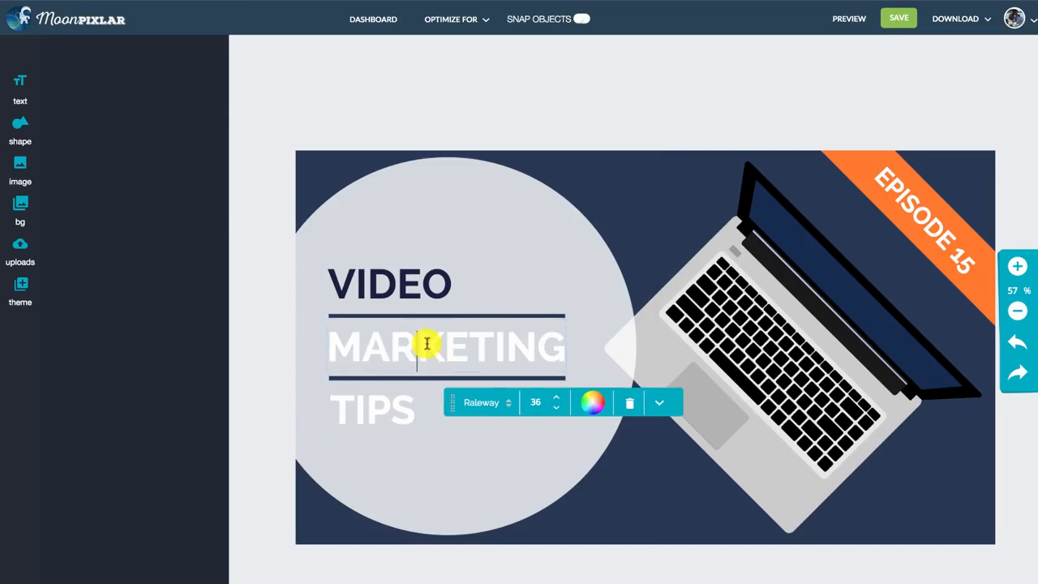
click(509, 405)
scroll(621, 424, down, 1)
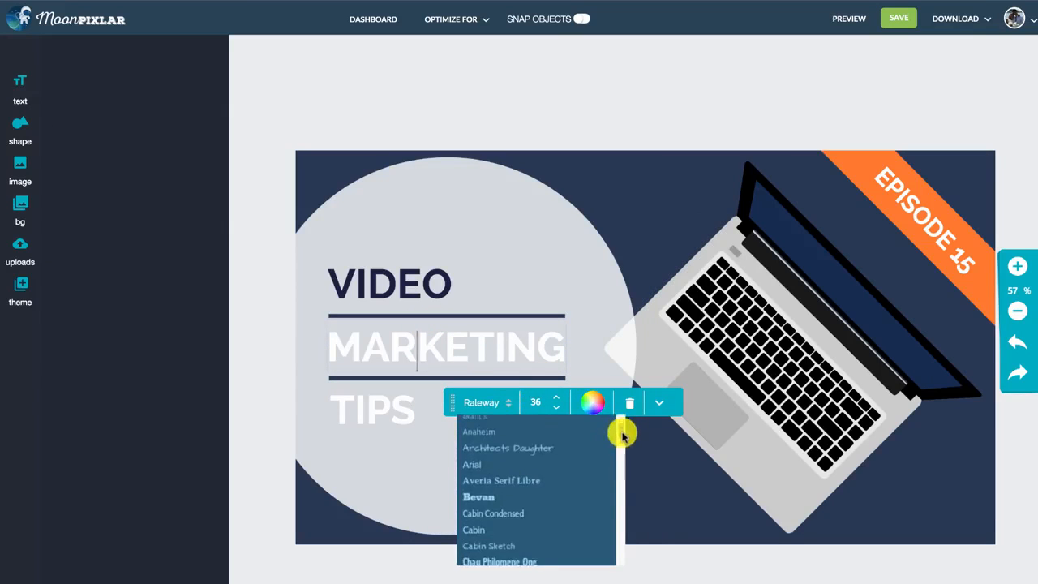
click(559, 475)
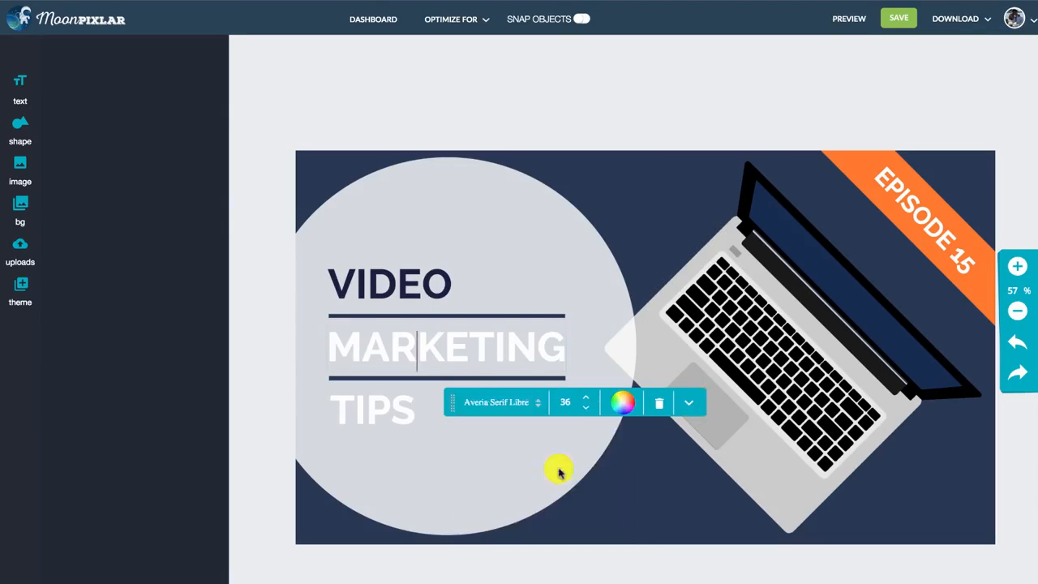
click(543, 403)
click(549, 445)
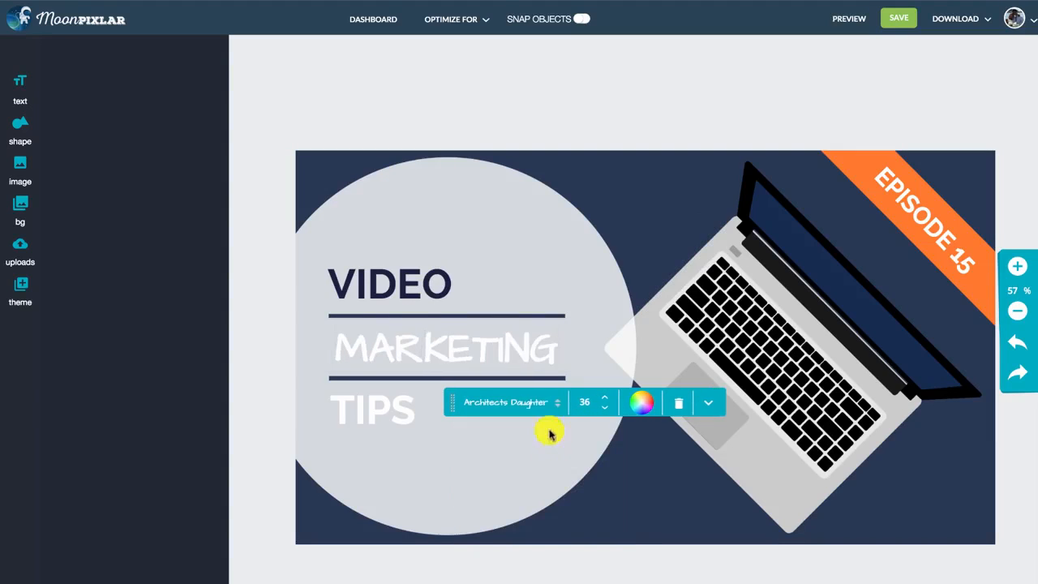
Step: Set the font of the word MARKETING to Cabin Sketch and shift the word to the start of the divider lines
click(542, 404)
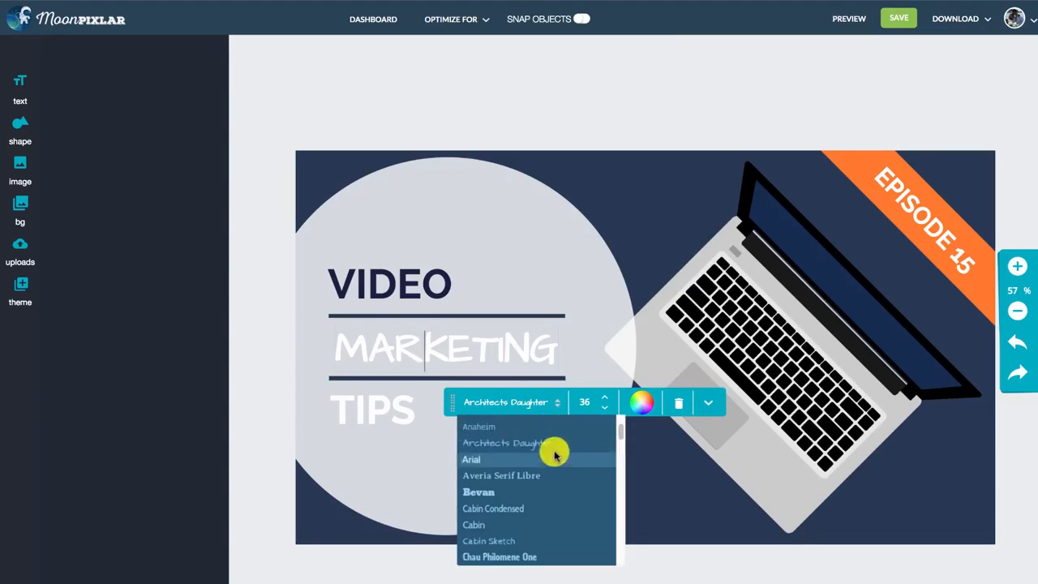
scroll(557, 474, down, 3)
scroll(547, 466, up, 4)
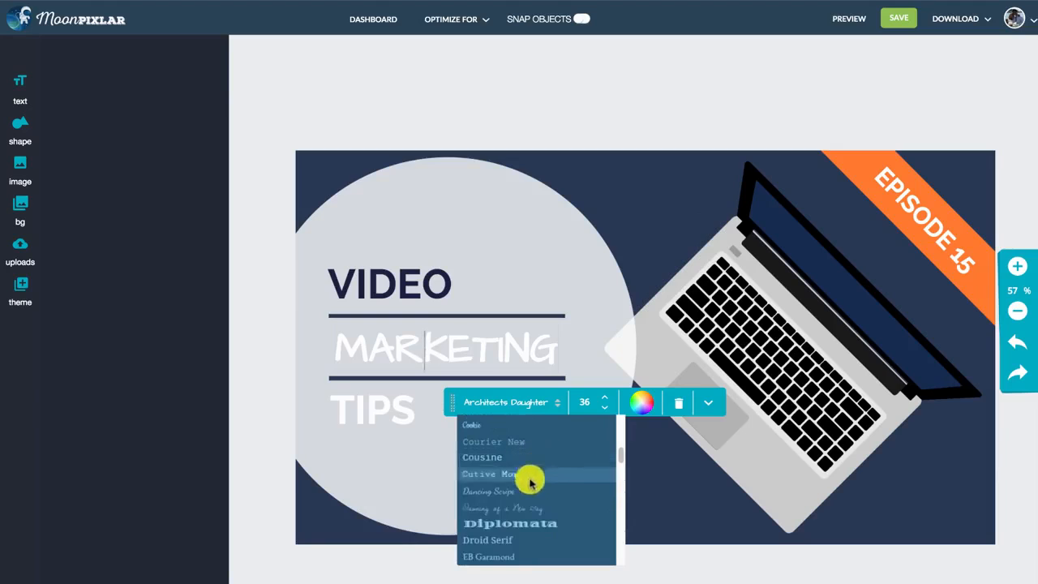
scroll(521, 448, up, 2)
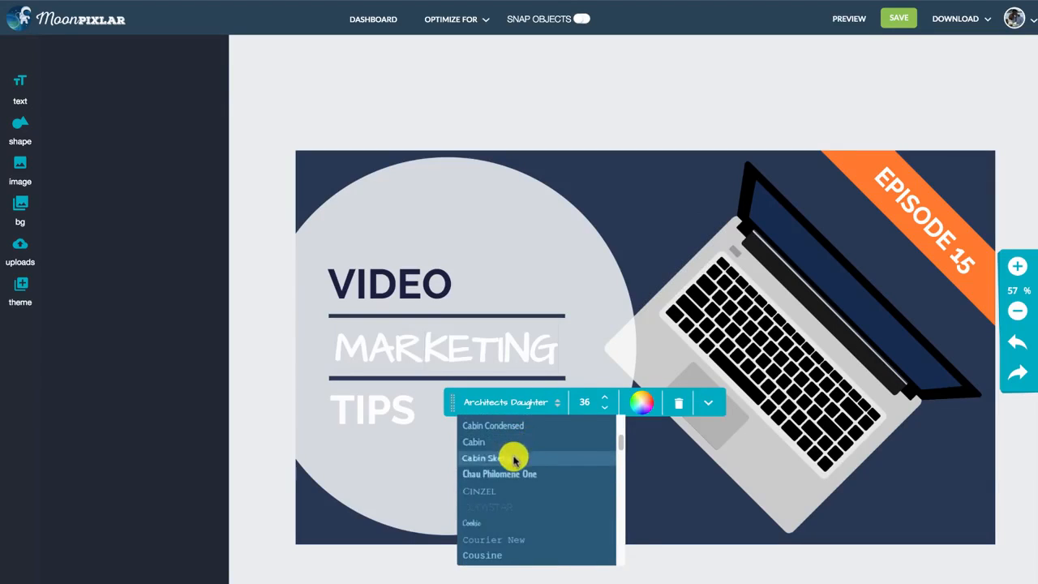
click(521, 454)
drag(442, 354, 430, 352)
Step: Set the font of the words TIPS and VIDEO to Cabin Sketch as well
click(388, 407)
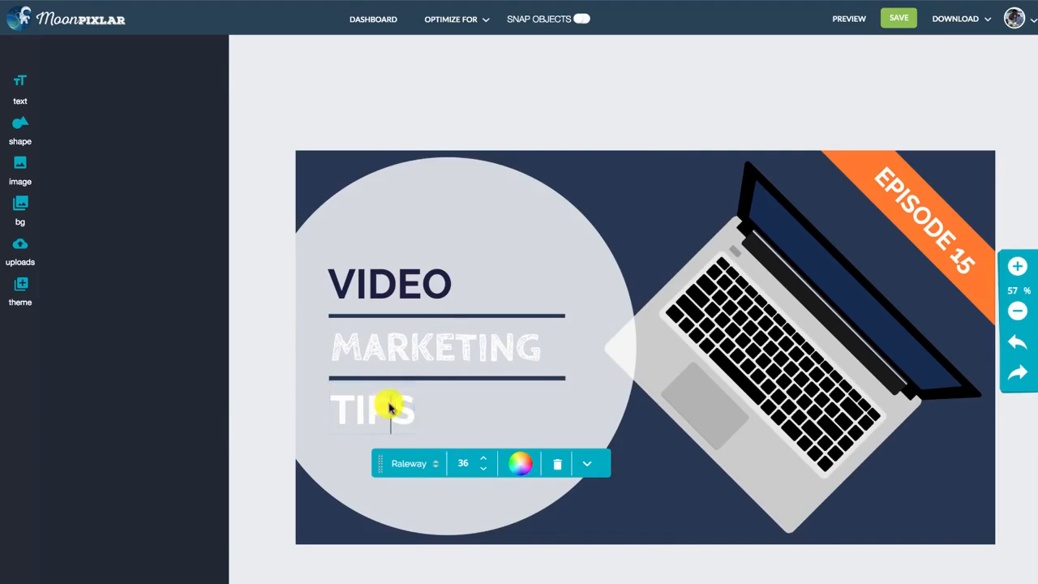
click(428, 461)
click(461, 518)
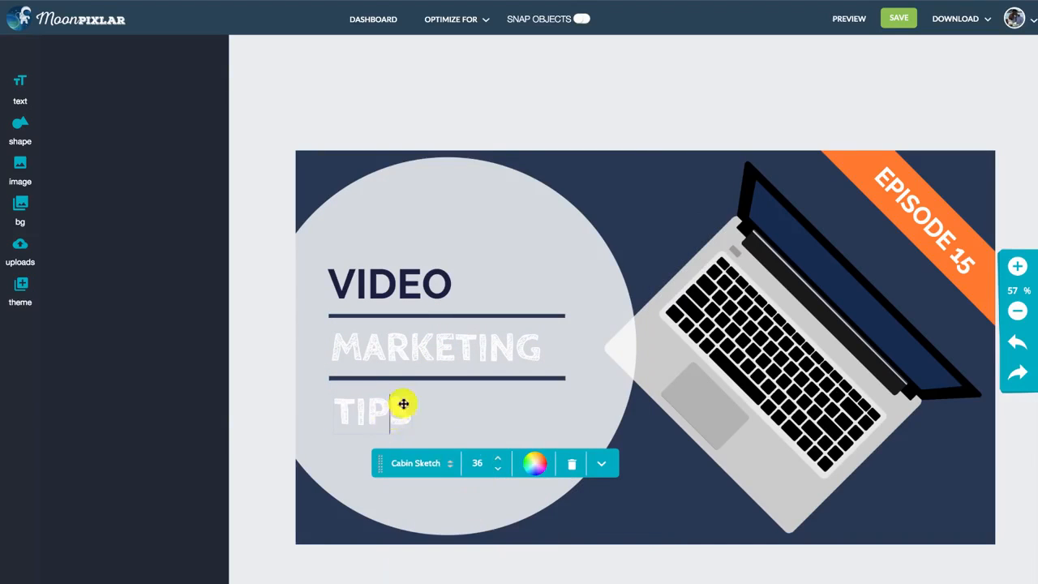
click(556, 81)
click(410, 275)
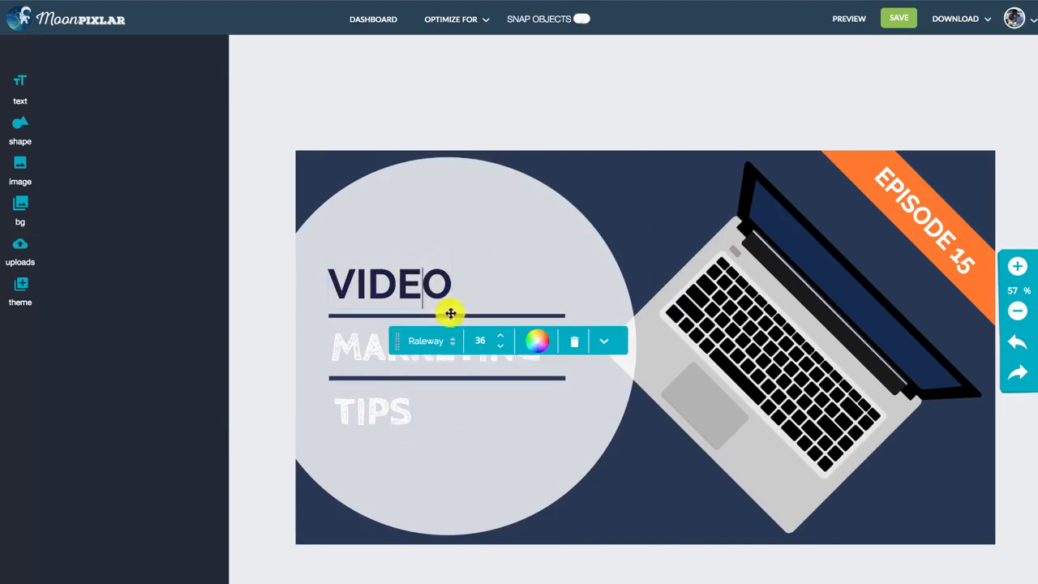
click(447, 336)
click(451, 396)
click(504, 85)
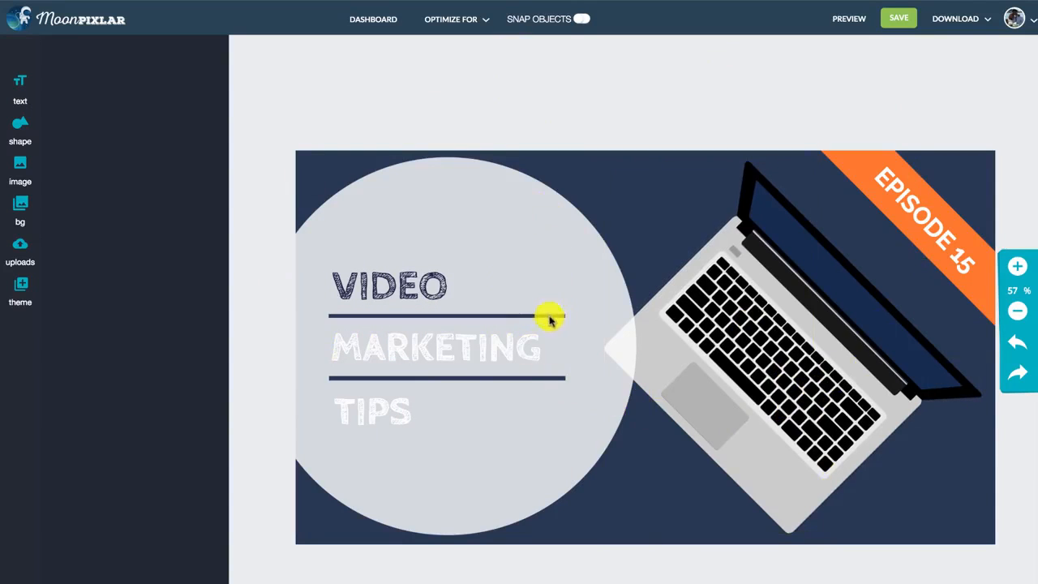
Step: Add the coral Lovely Text speech bubble, enlarge it, and place it in the lower-right corner of the thumbnail
click(22, 90)
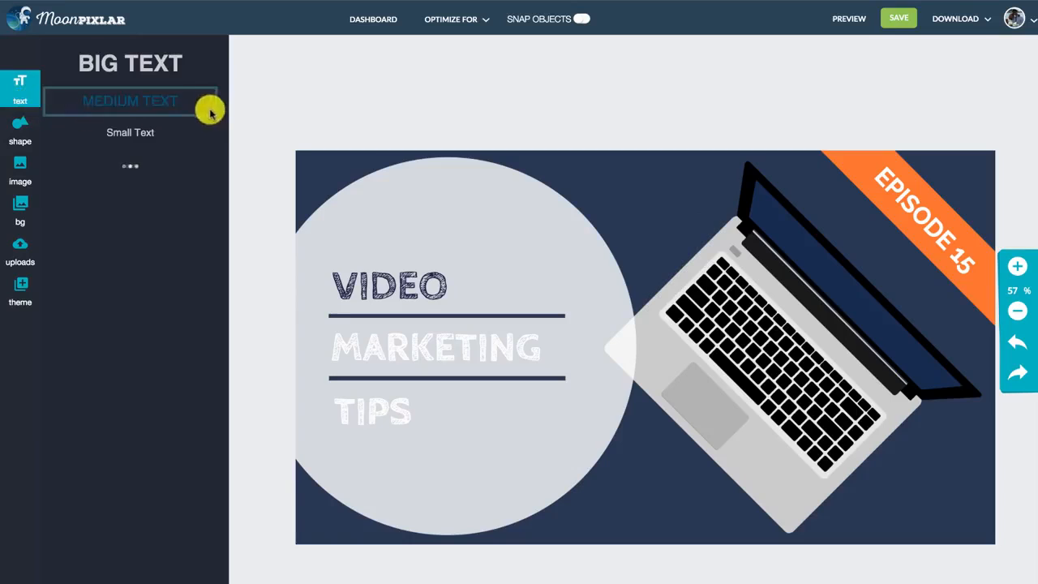
scroll(224, 81, down, 2)
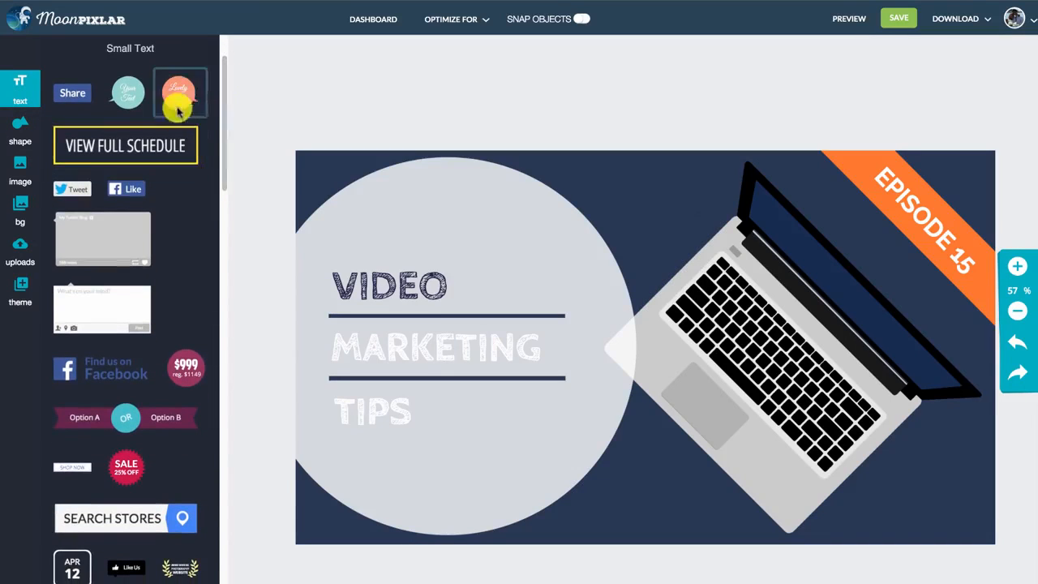
drag(185, 96, 927, 452)
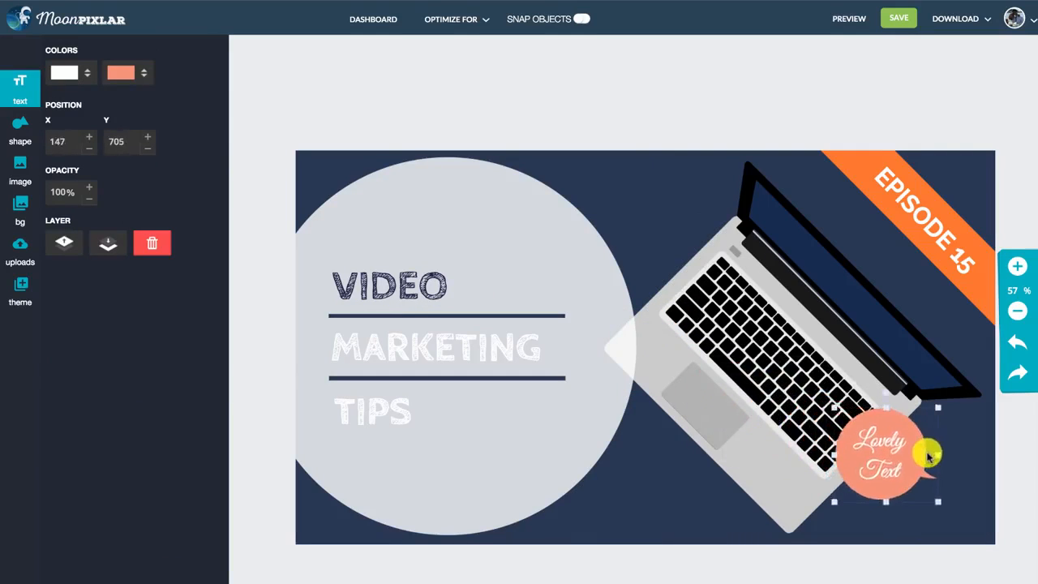
drag(838, 413, 787, 389)
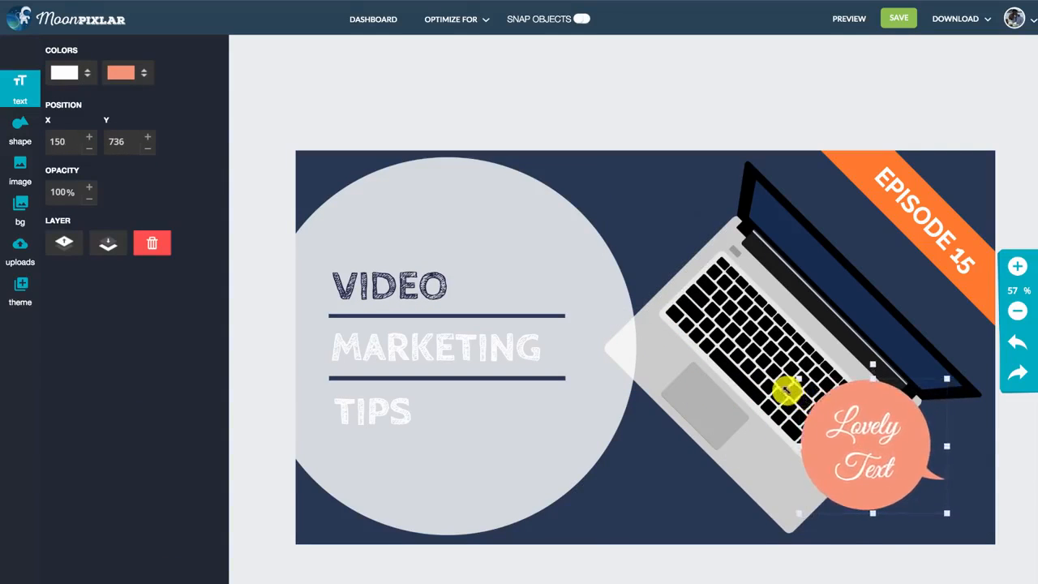
drag(878, 433, 927, 502)
Step: Replace the speech bubble's text with Quick, 5 Min and Video on three separate lines
click(907, 454)
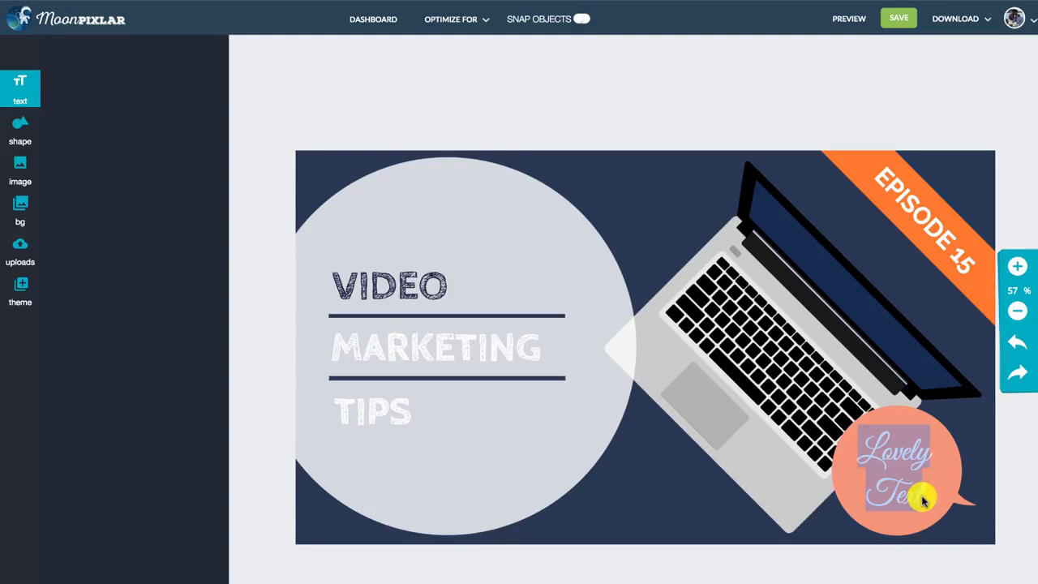
text(Quick)
key(Return)
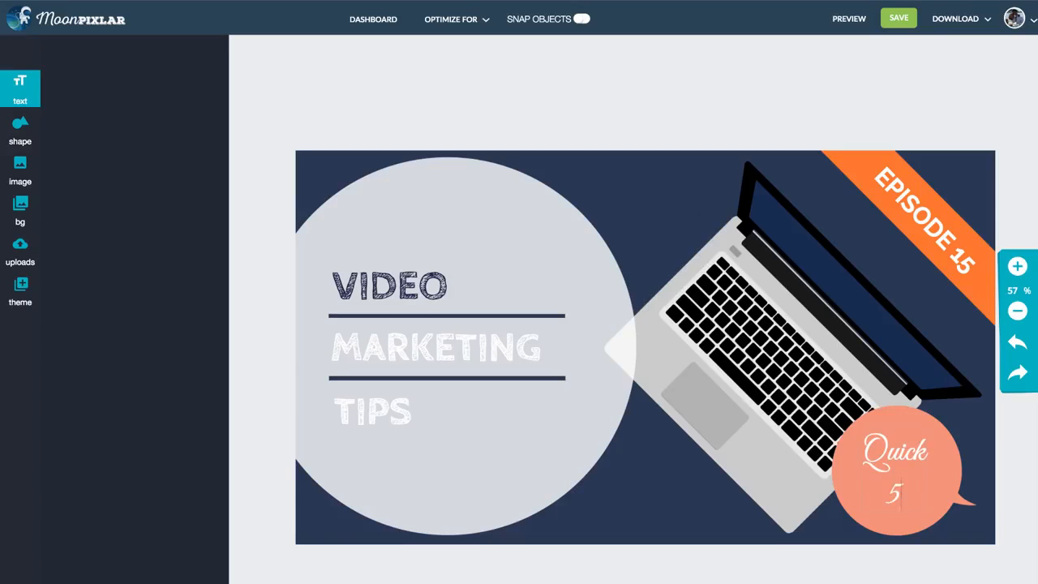
text(5 Min Video)
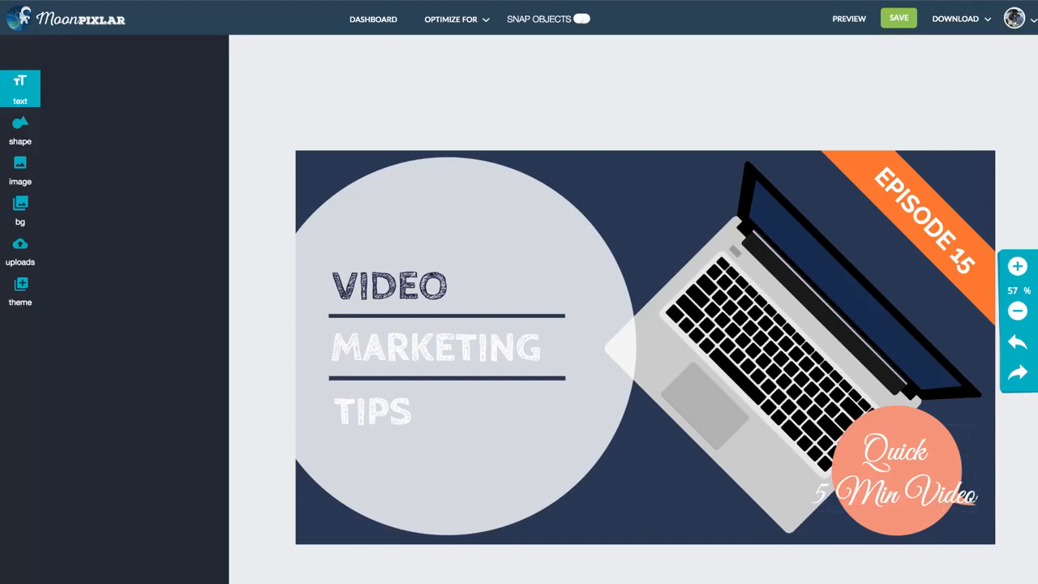
key(Return)
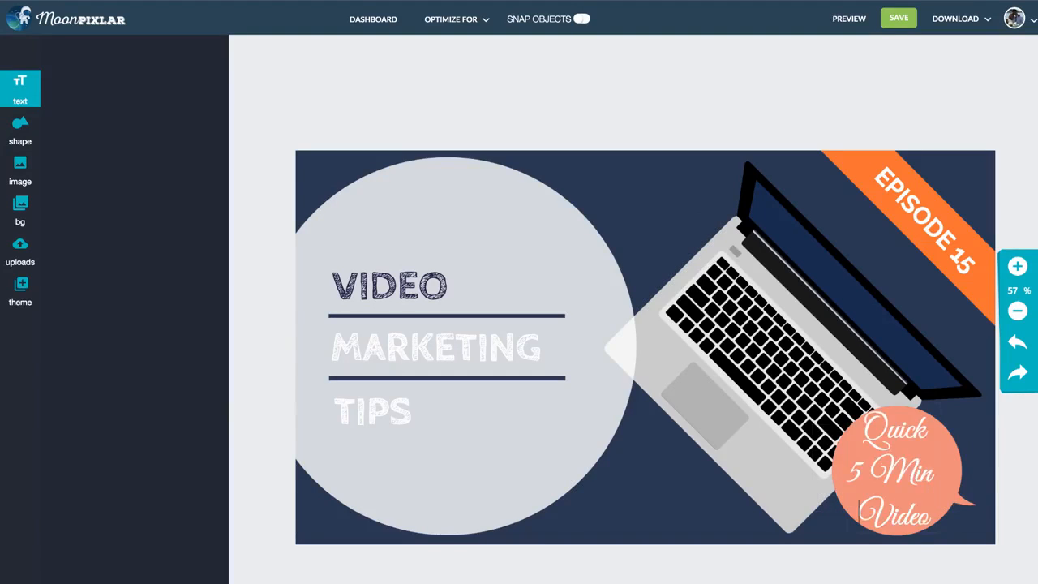
Step: Reduce the font size of the speech bubble's text in small increments until all three lines fit inside the bubble
double_click(919, 452)
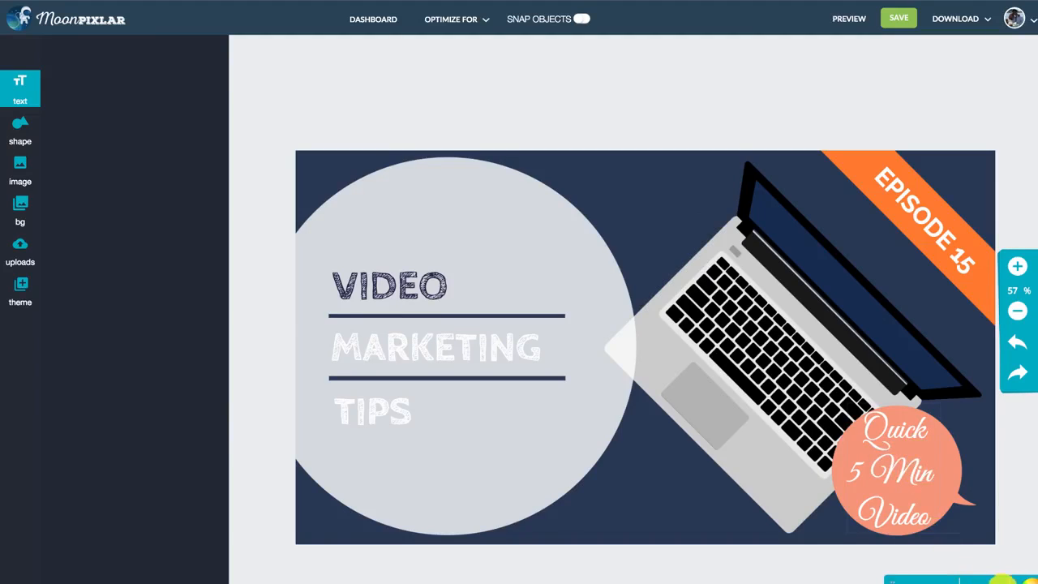
click(999, 583)
click(999, 583)
click(997, 583)
click(997, 583)
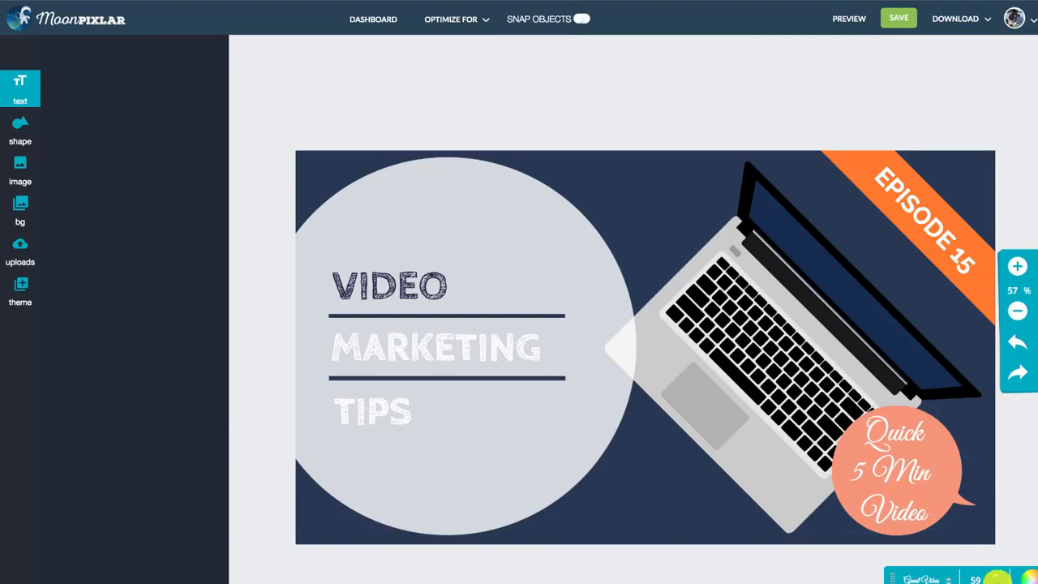
click(997, 581)
click(997, 581)
click(997, 581)
click(997, 582)
Step: Change the speech bubble's fill colour from coral to blue #3483fa
click(942, 459)
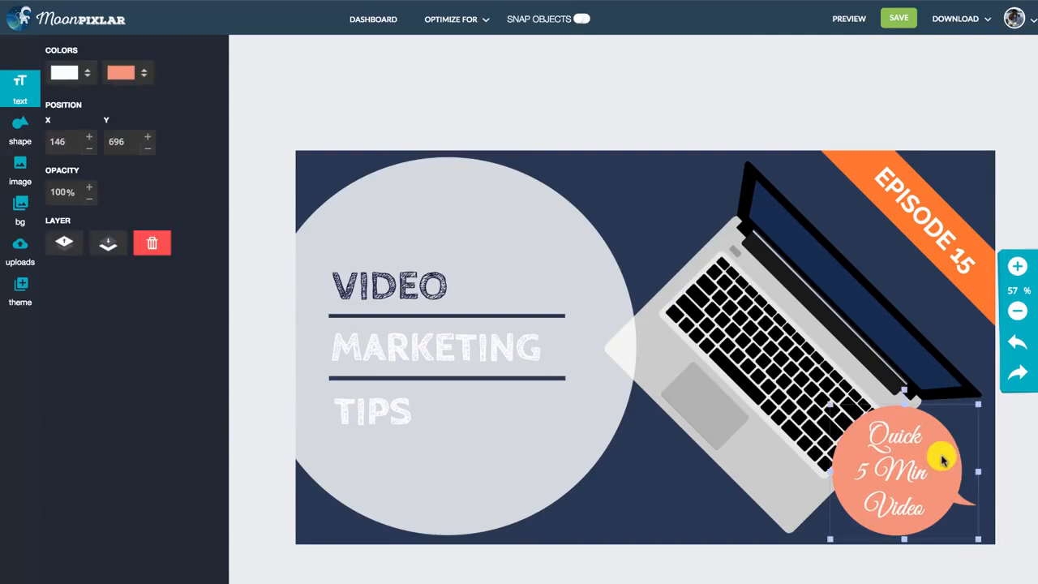
click(85, 72)
click(124, 70)
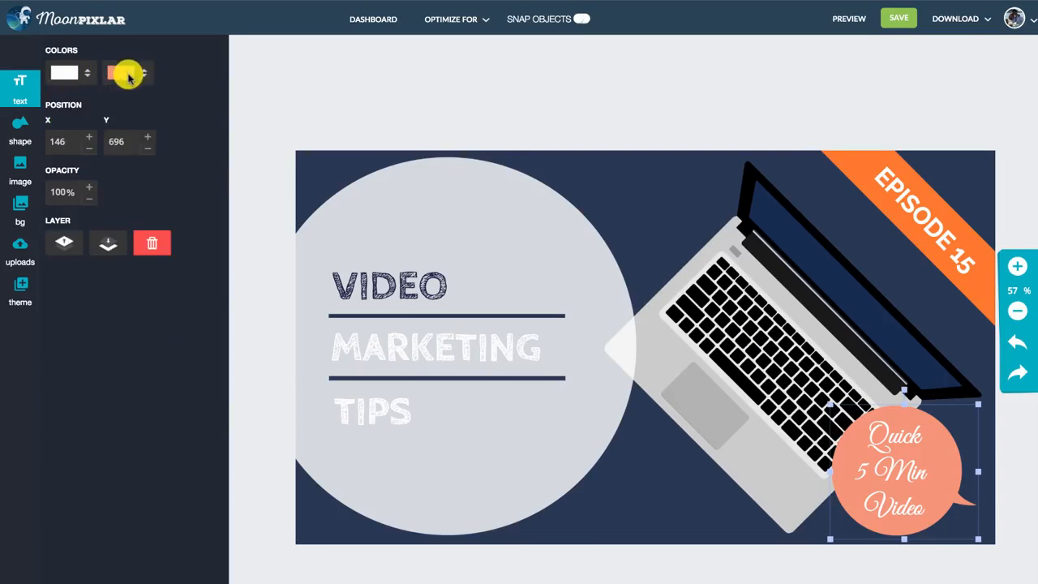
click(128, 72)
drag(195, 220, 226, 248)
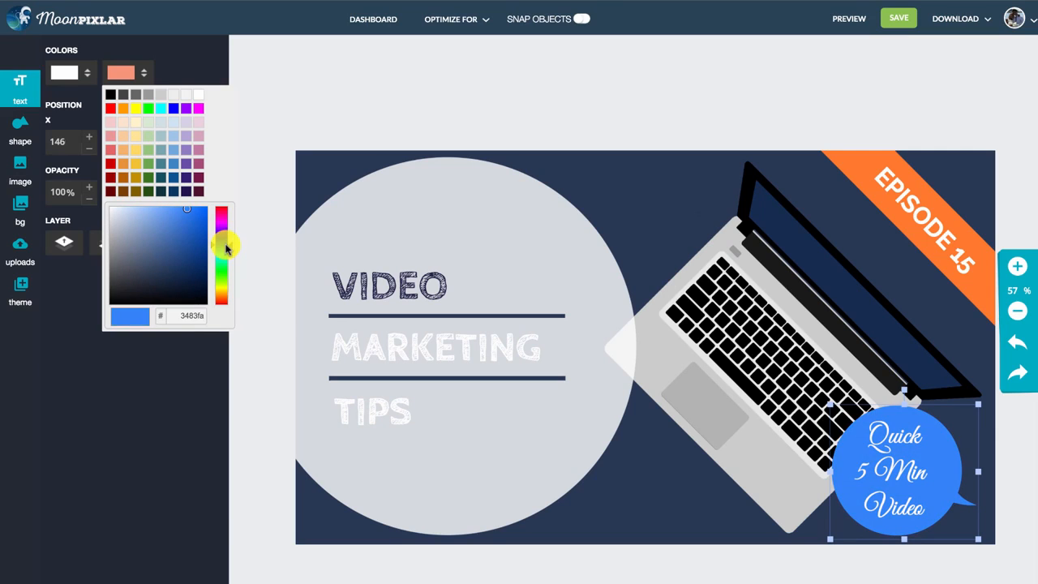
Step: Move the speech bubble to the top of the thumbnail, between the large circle and the laptop screen
click(972, 470)
drag(973, 470, 725, 220)
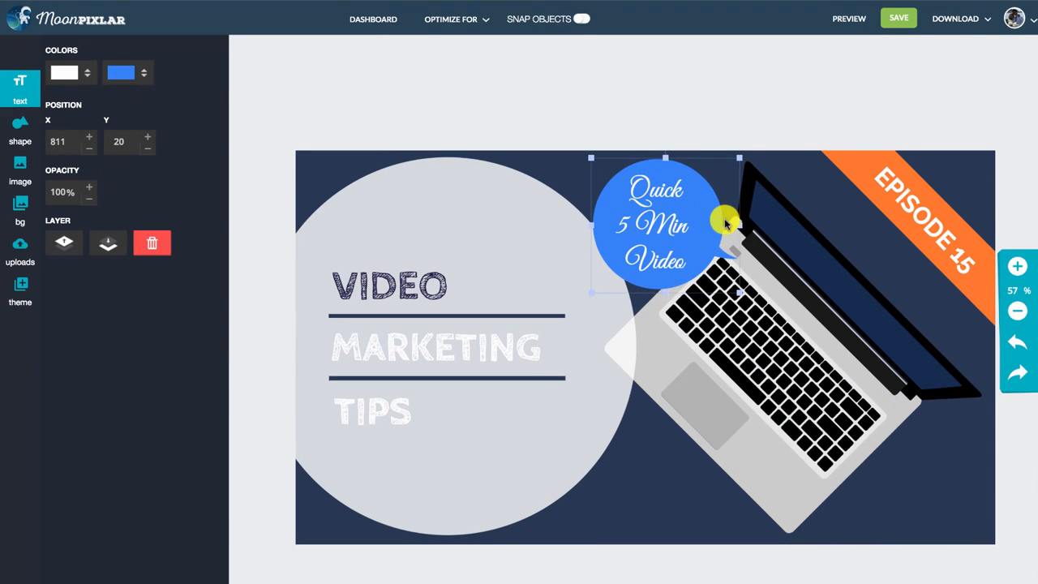
double_click(689, 240)
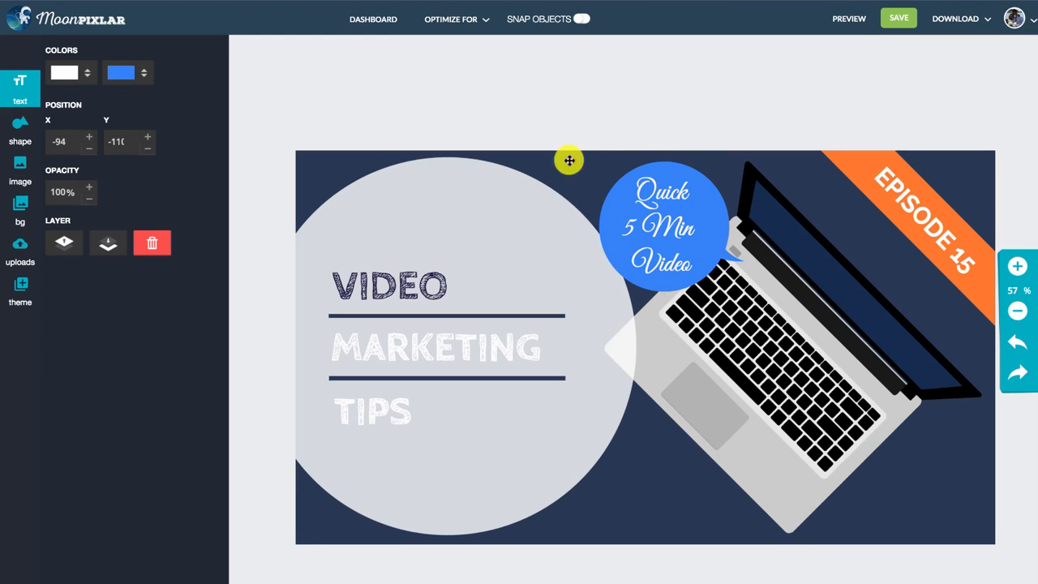
Step: Add the orange brush stroke shape directly beneath the word TIPS as an underline
click(20, 127)
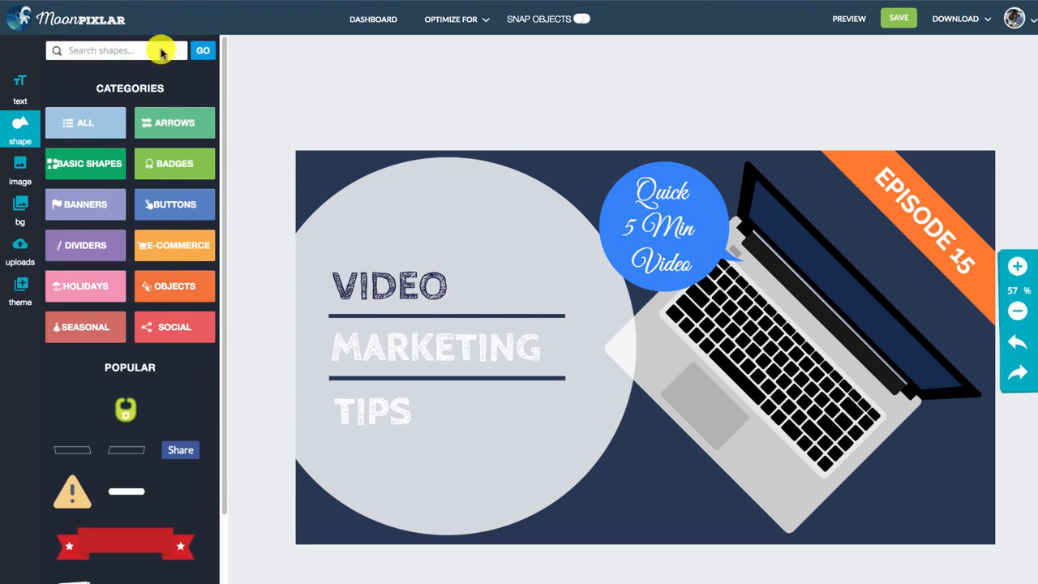
drag(224, 86, 229, 168)
click(87, 102)
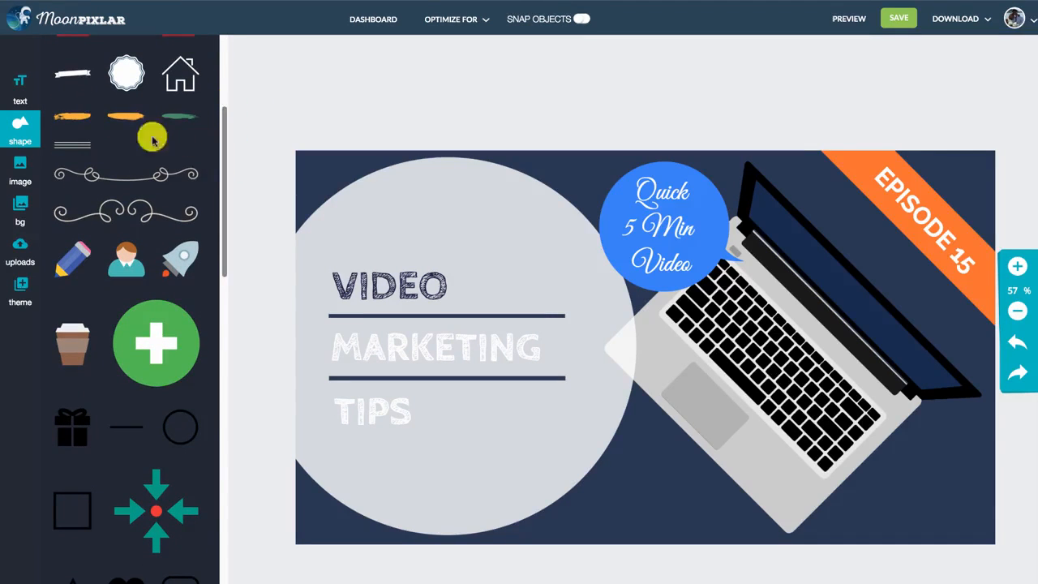
mouse_move(82, 118)
mouse_down()
mouse_move(613, 341)
mouse_move(475, 435)
mouse_move(410, 445)
mouse_up()
Step: Recolour the brush stroke under TIPS to red #ff3b3b
click(64, 72)
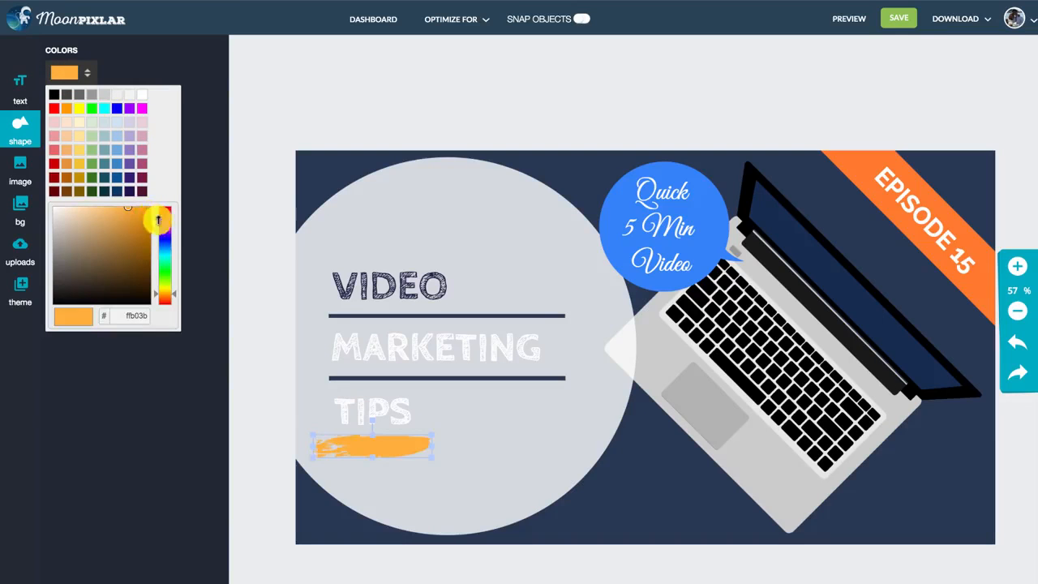
drag(158, 220, 170, 256)
drag(170, 252, 172, 208)
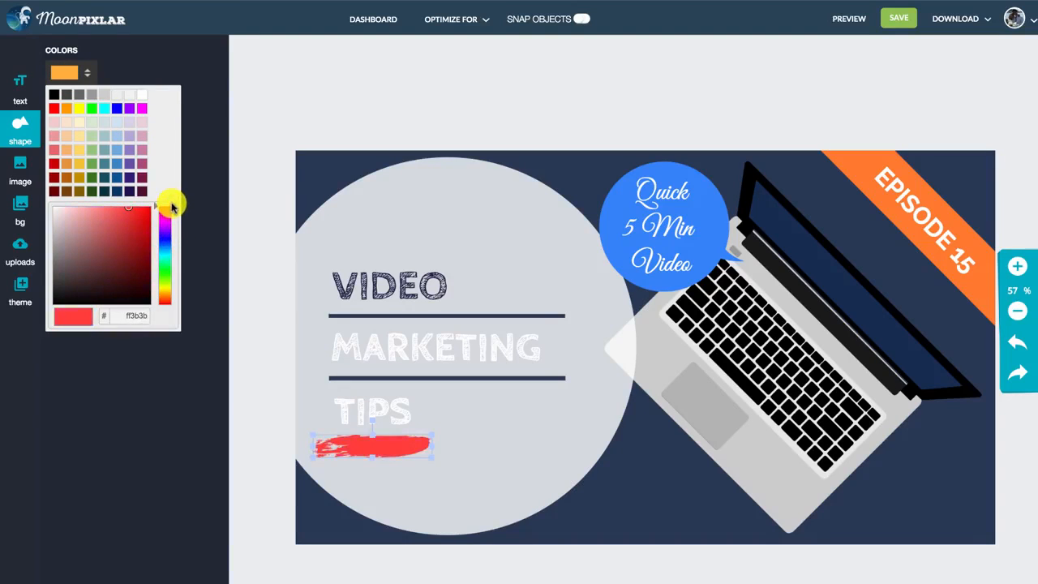
click(403, 91)
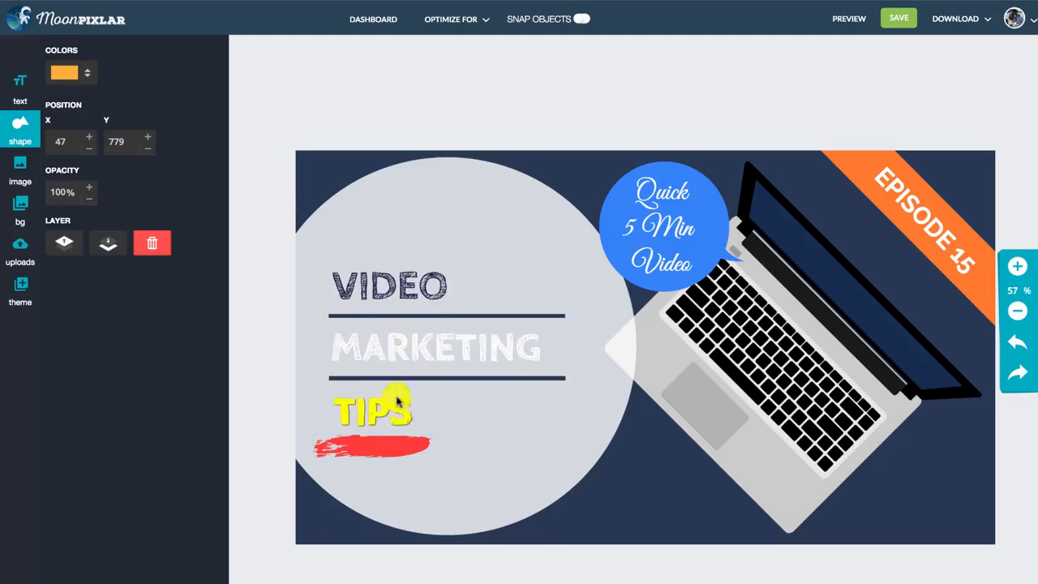
Step: Browse the Banners category of the shape library and return to the list of categories
click(21, 145)
click(57, 87)
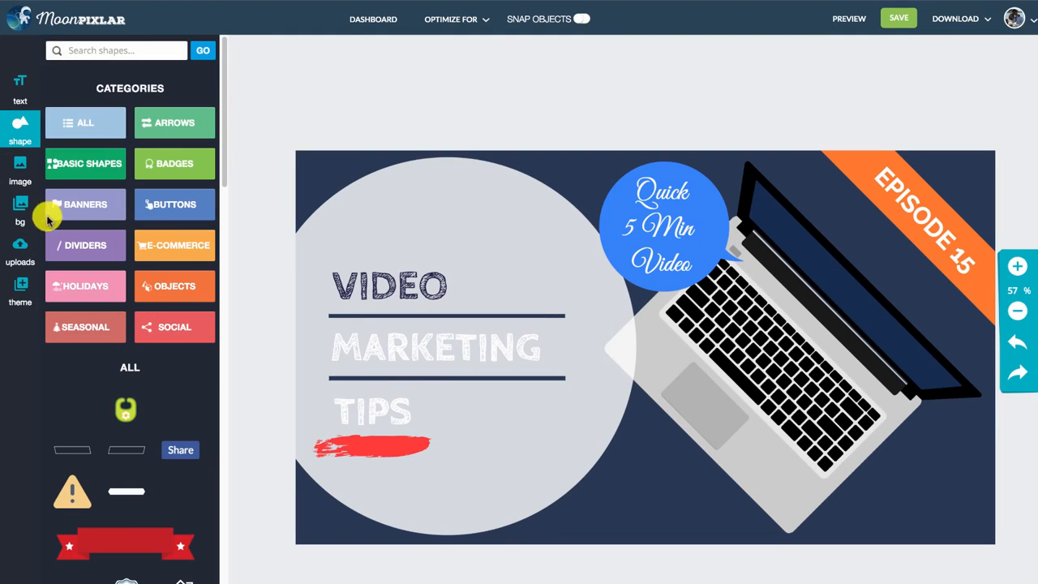
click(100, 208)
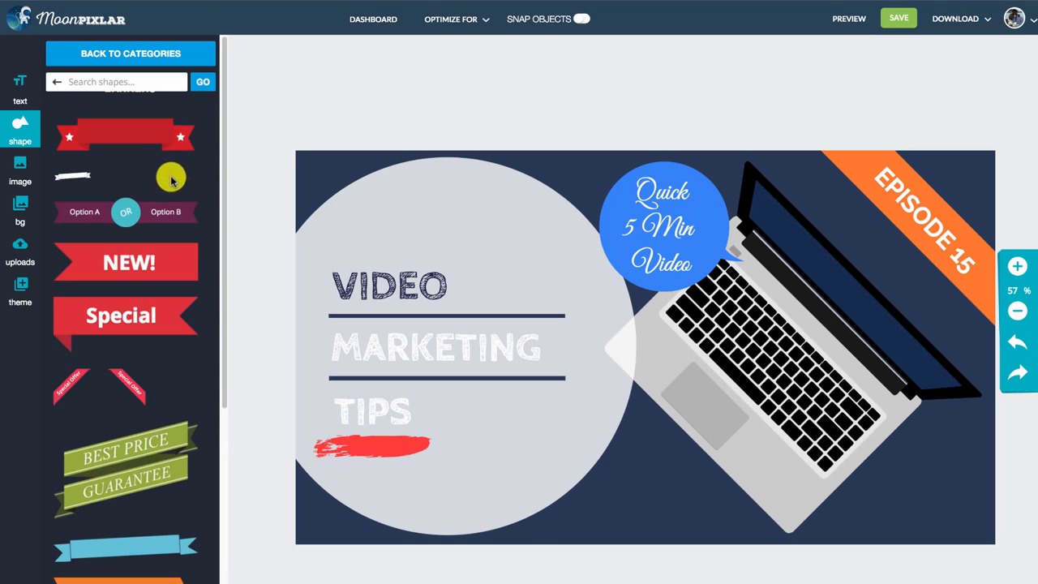
drag(224, 121, 213, 364)
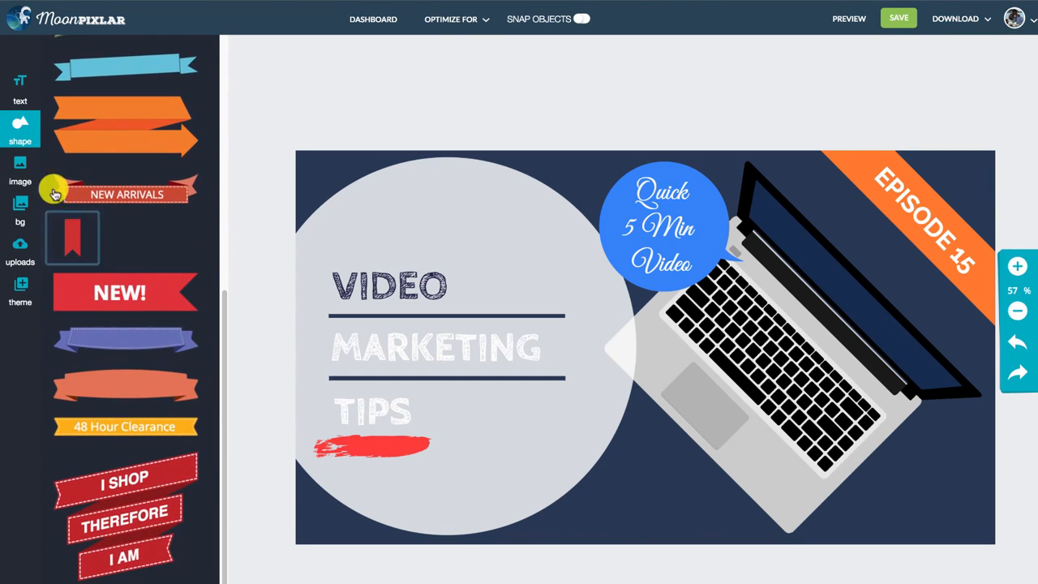
click(25, 143)
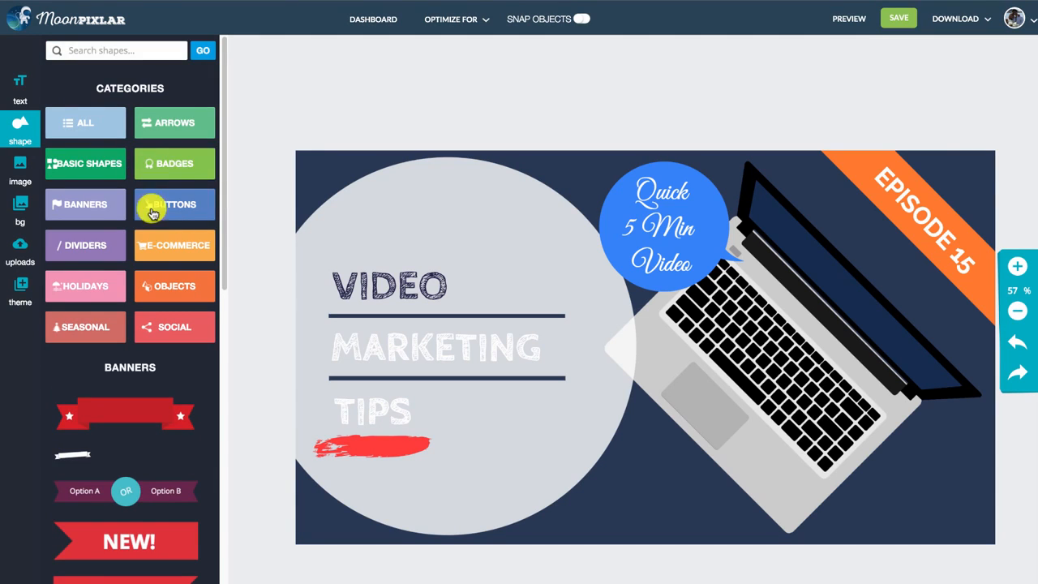
mouse_move(225, 149)
mouse_down()
mouse_move(226, 168)
mouse_move(226, 144)
mouse_up()
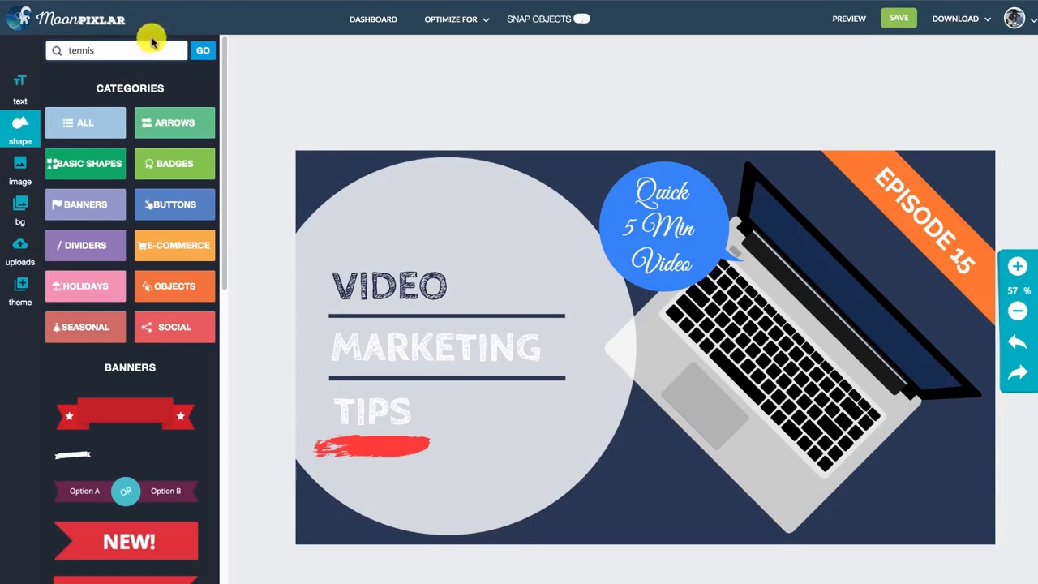
Step: Try the green ball from a shape search for tennis in the thumbnail's lower-right corner, and delete it
click(202, 50)
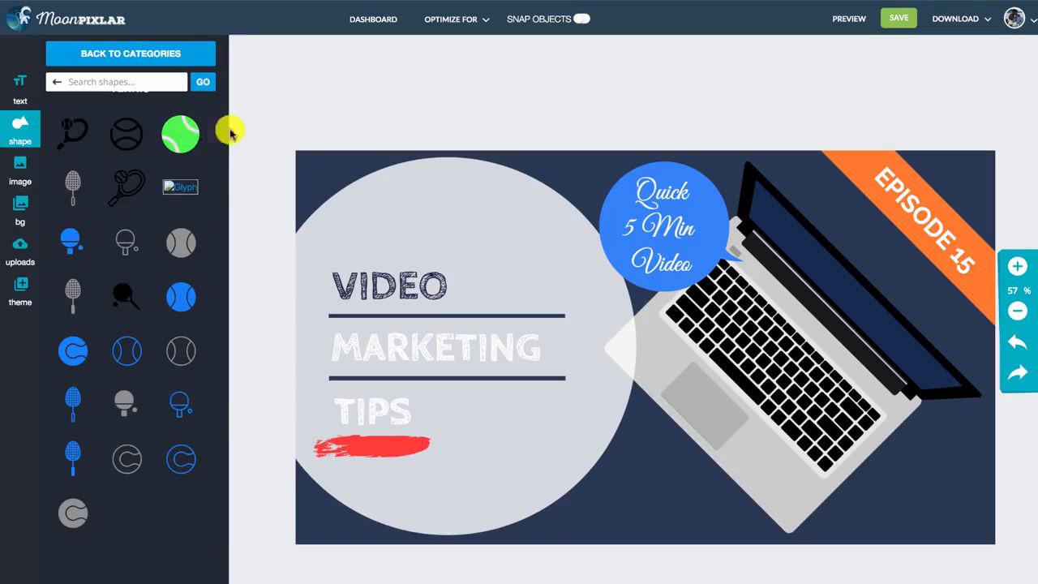
drag(182, 137, 929, 485)
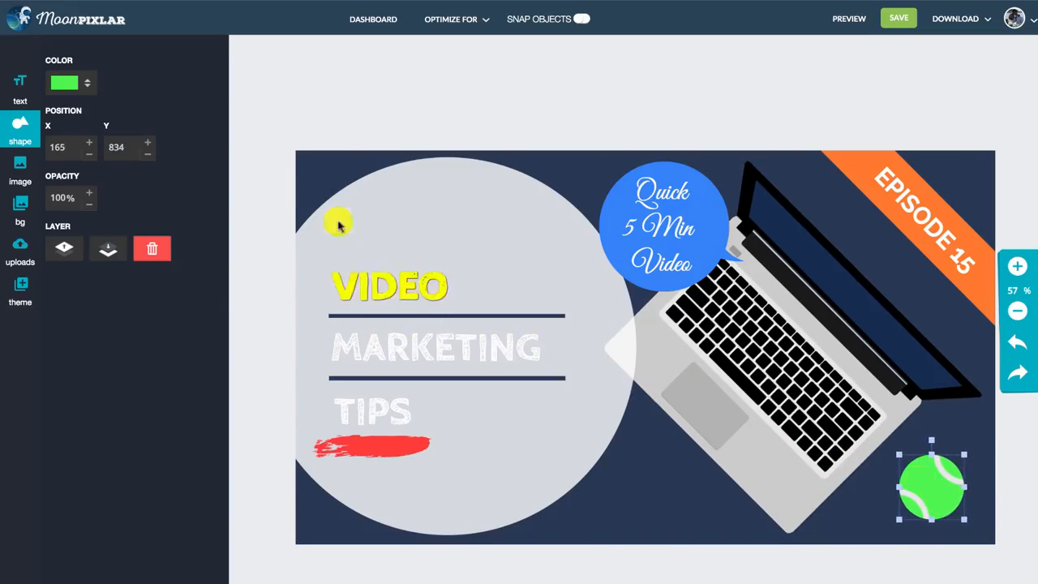
click(152, 248)
click(34, 123)
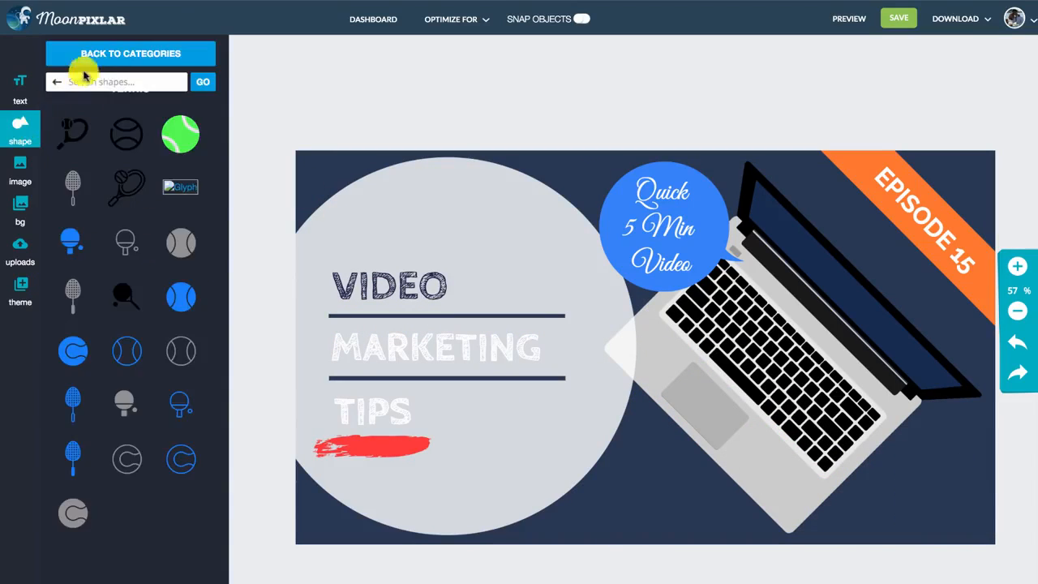
Step: Search the shape library for coffee and add the orange steaming mug to the thumbnail
click(103, 82)
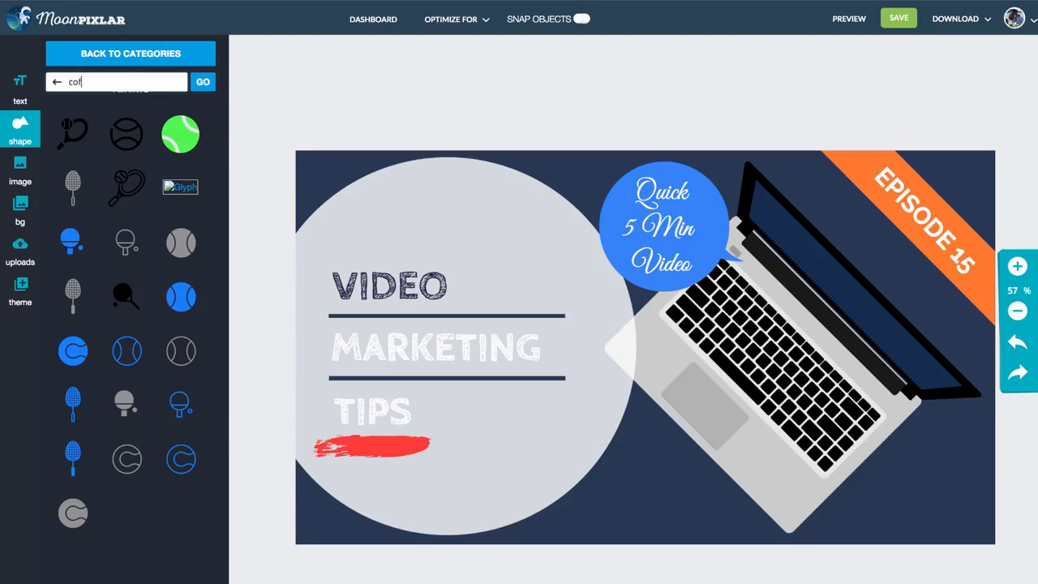
text(coffee)
click(203, 81)
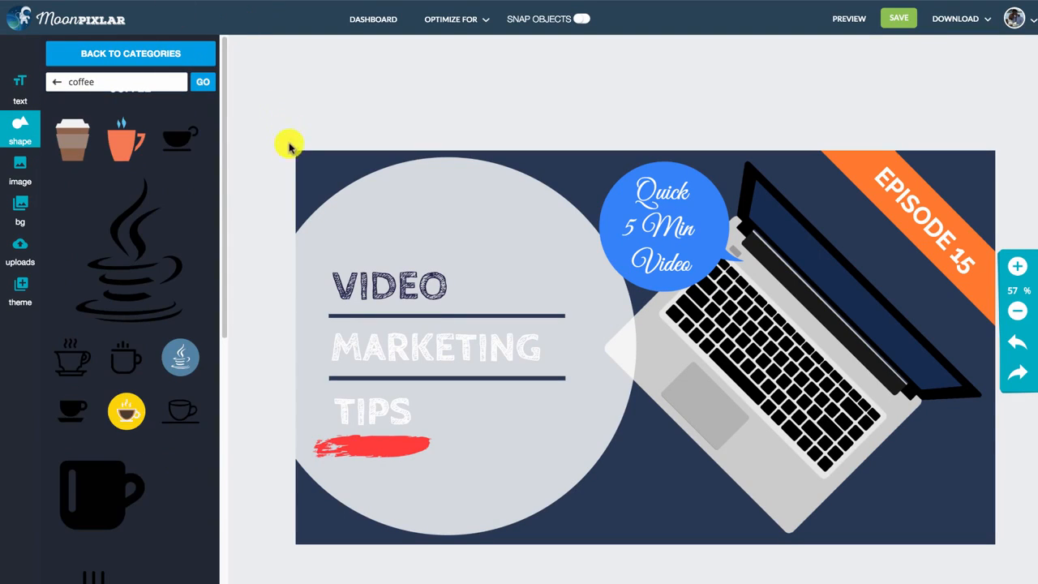
mouse_move(225, 127)
mouse_down()
mouse_move(213, 466)
mouse_move(224, 116)
mouse_up()
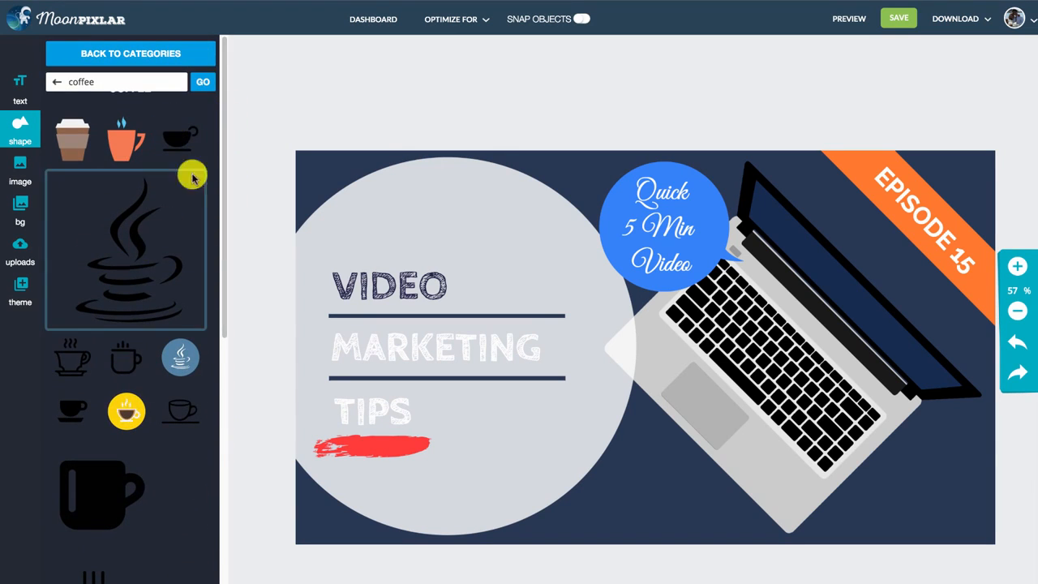
click(125, 139)
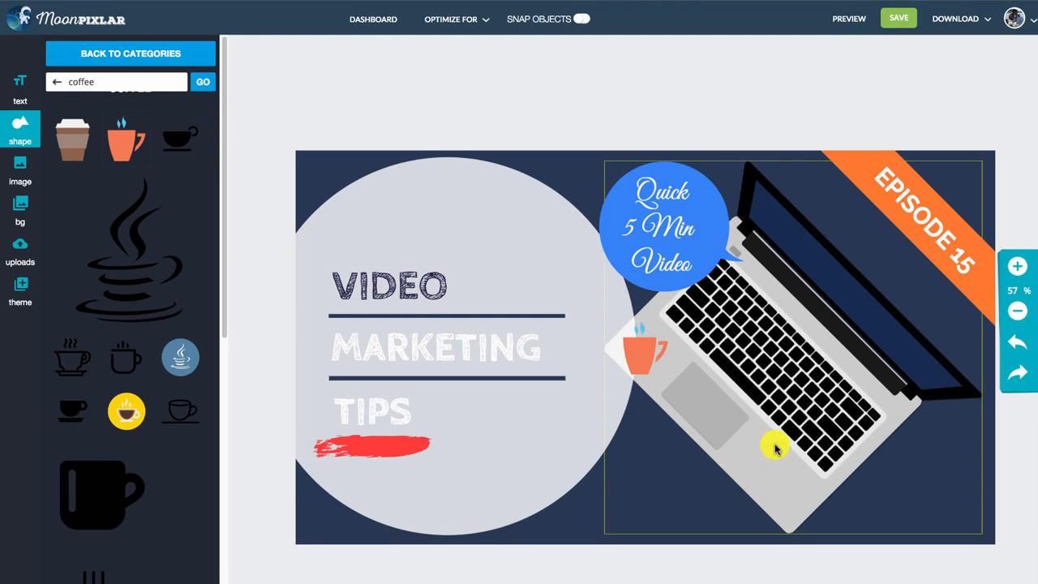
Step: Move the orange mug into the thumbnail's lower-right corner, beside the laptop, and enlarge it there
click(658, 357)
drag(663, 360, 972, 485)
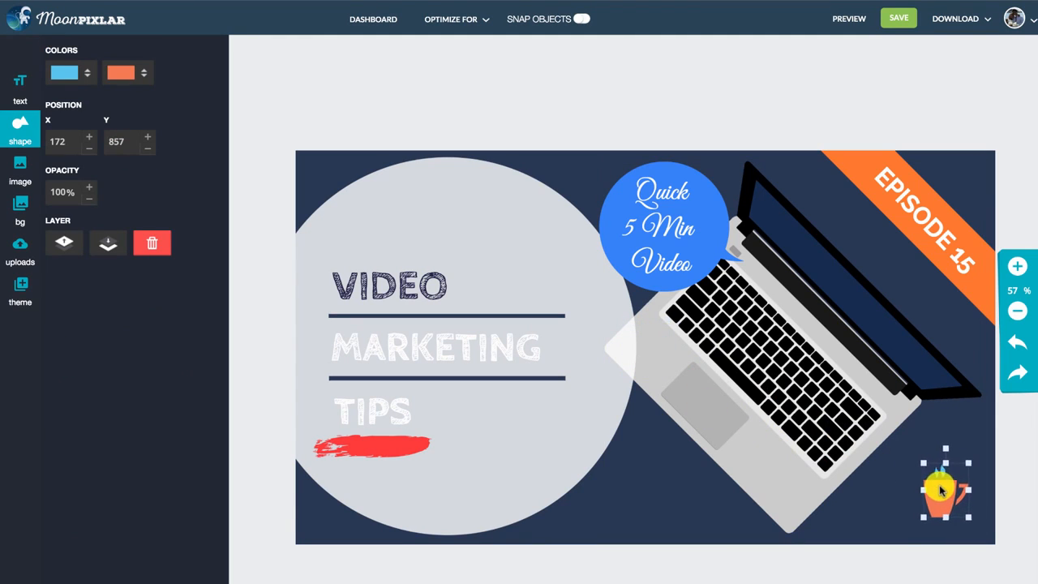
drag(986, 442, 993, 434)
drag(953, 481, 935, 484)
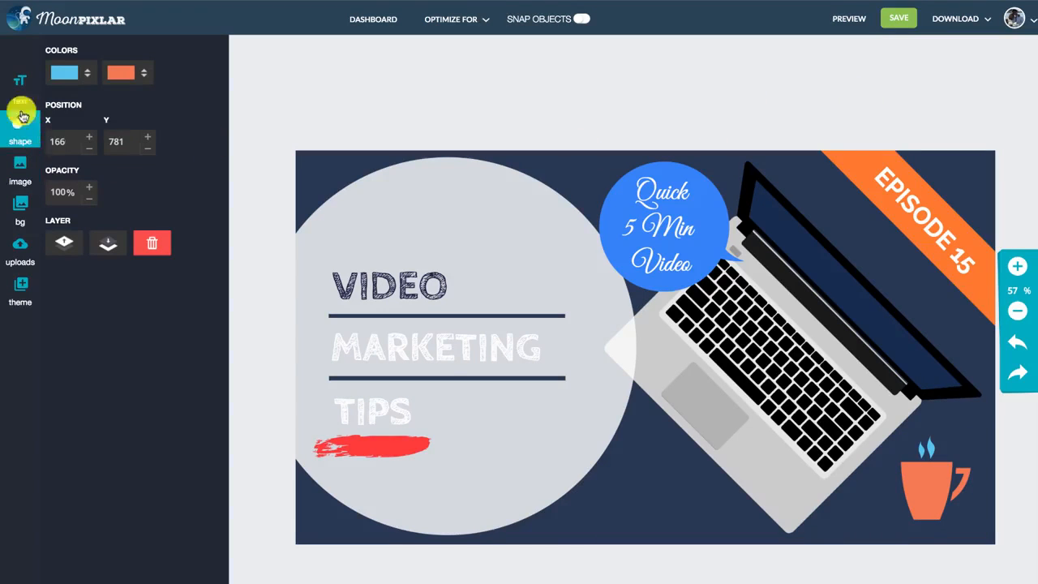
Step: Try the preset green, slate blue, pink and red colours as the thumbnail's background
click(23, 172)
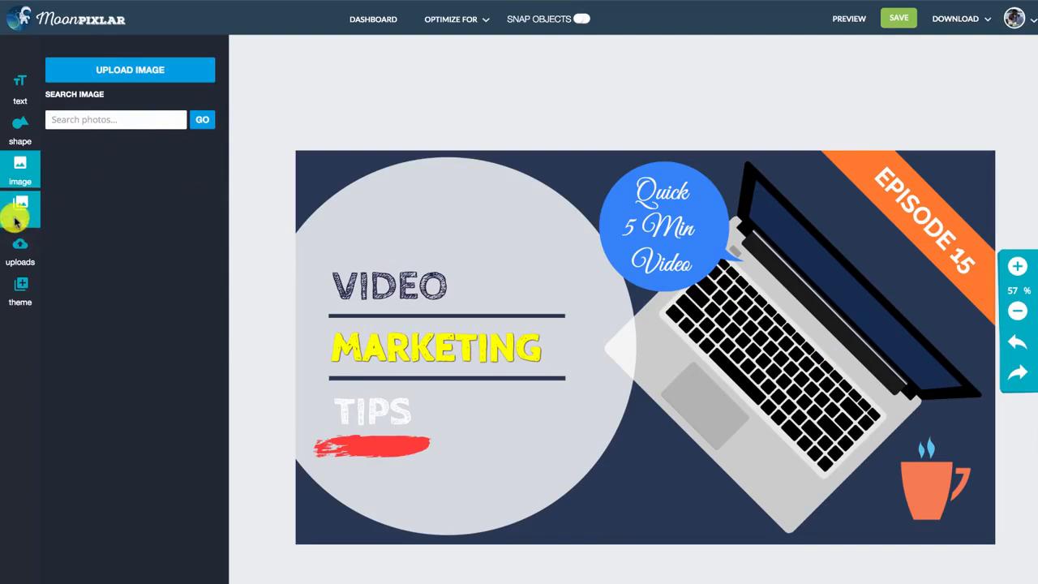
click(21, 212)
click(35, 168)
click(21, 209)
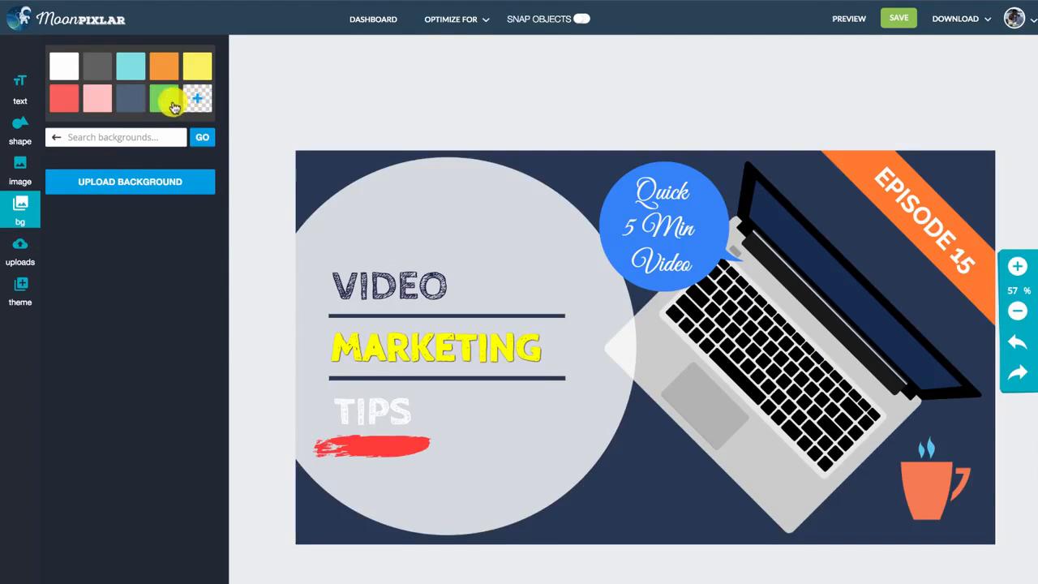
click(166, 100)
click(124, 103)
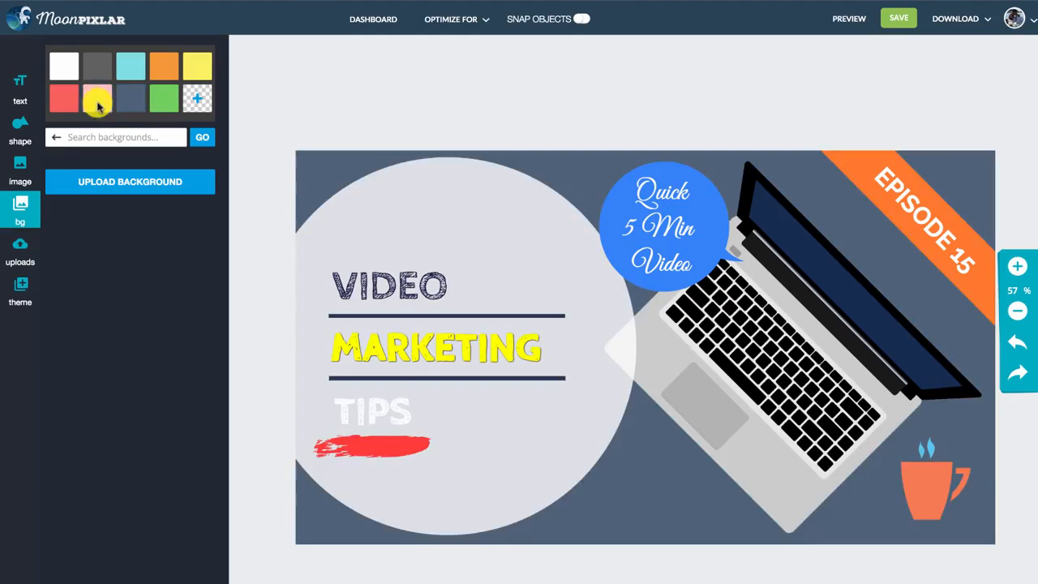
click(97, 101)
click(61, 96)
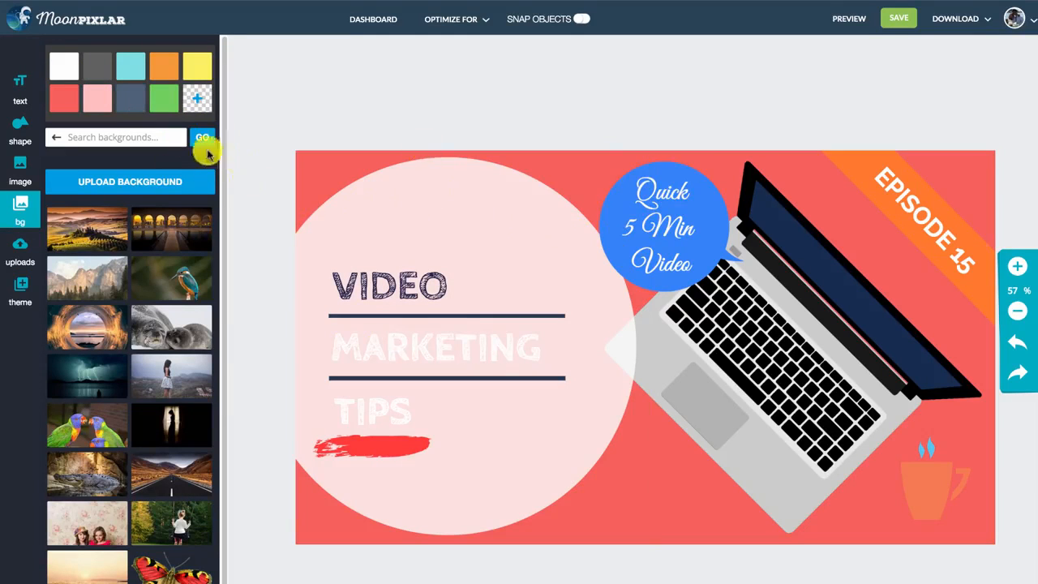
click(203, 139)
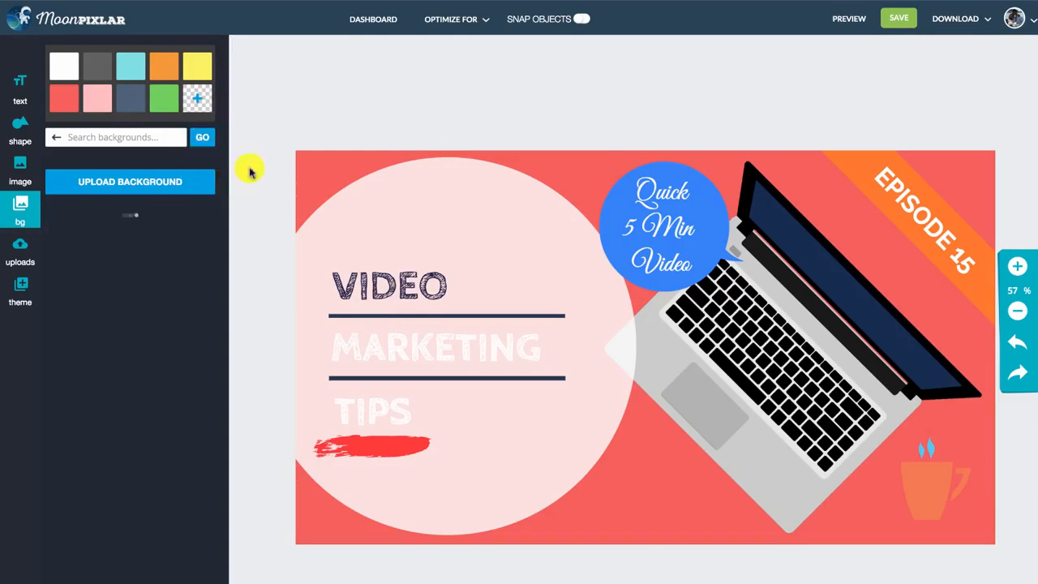
Step: Set the thumbnail's background to the custom dark blue #183772
click(197, 98)
click(269, 253)
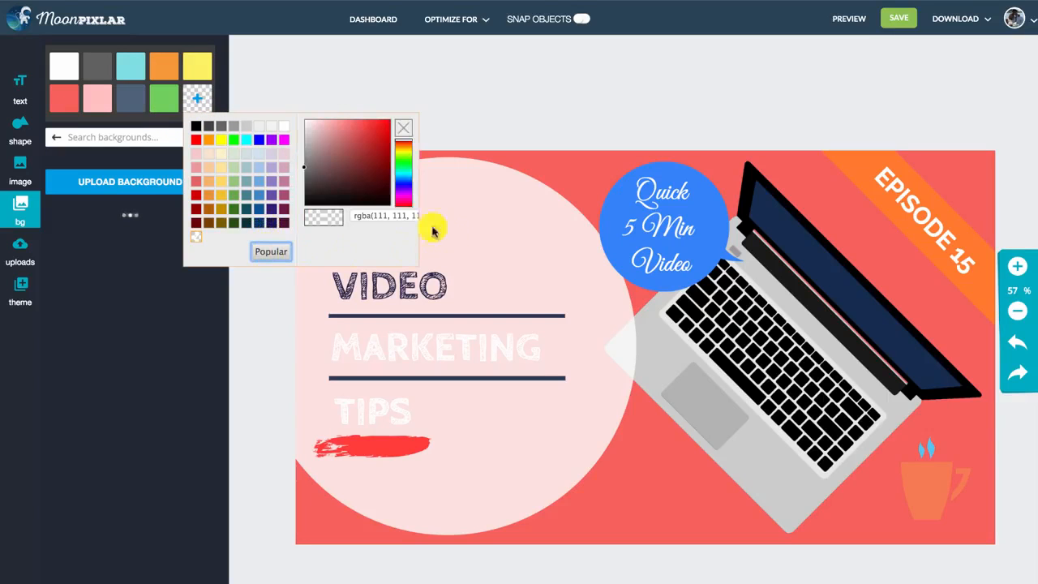
drag(407, 187, 405, 179)
click(363, 176)
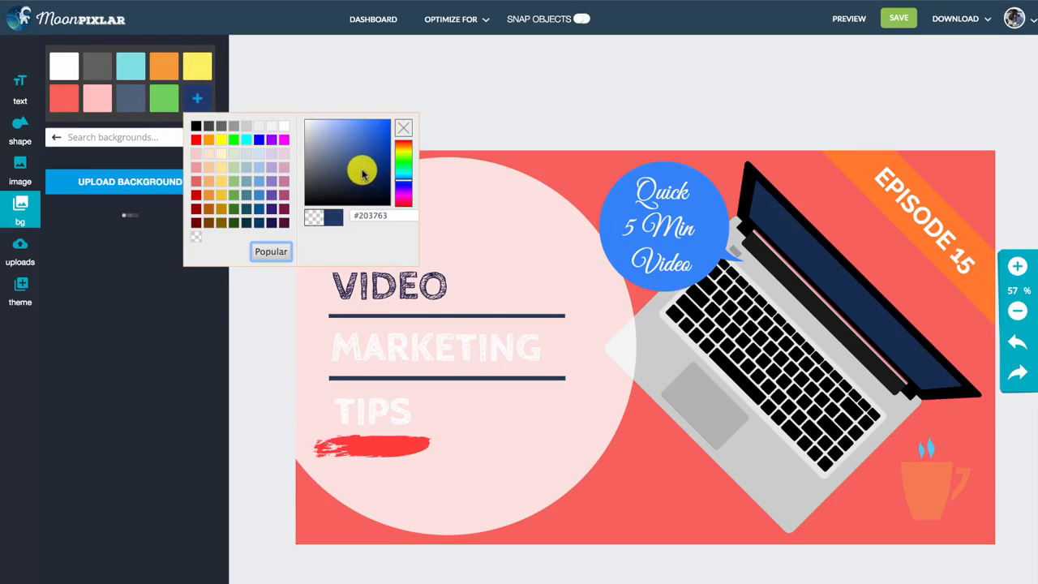
click(278, 254)
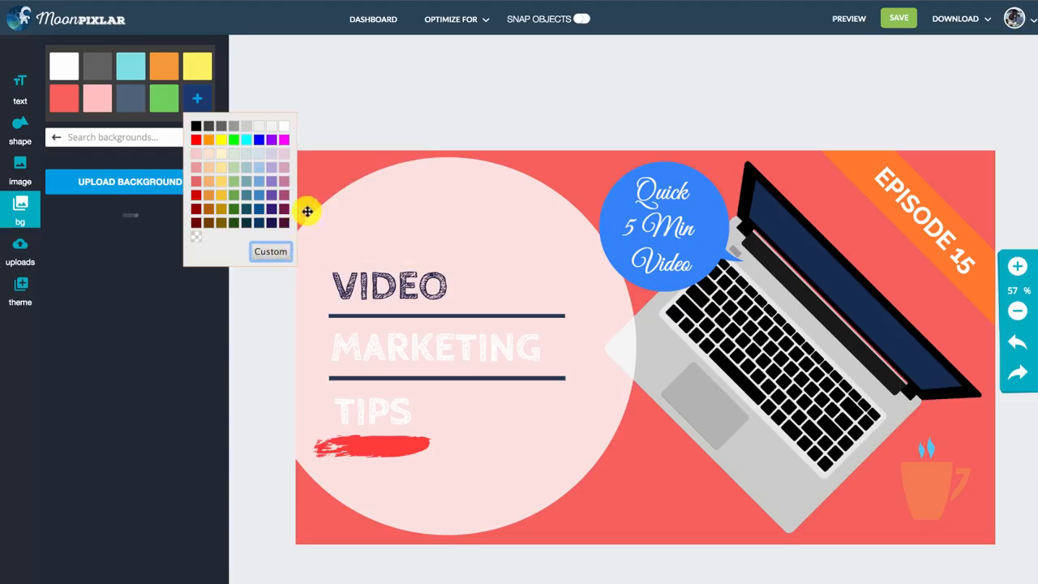
click(200, 99)
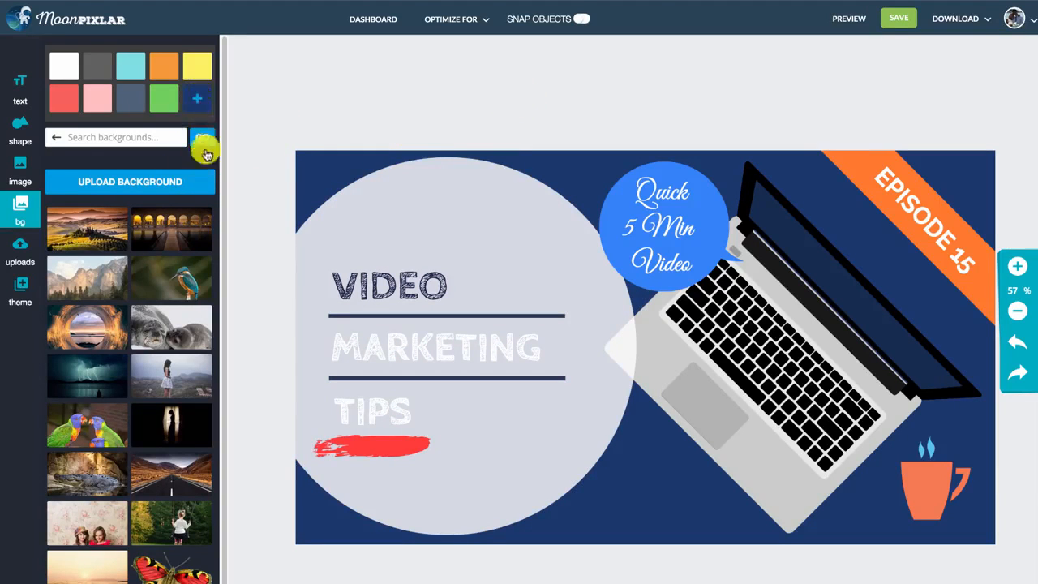
click(208, 100)
click(272, 252)
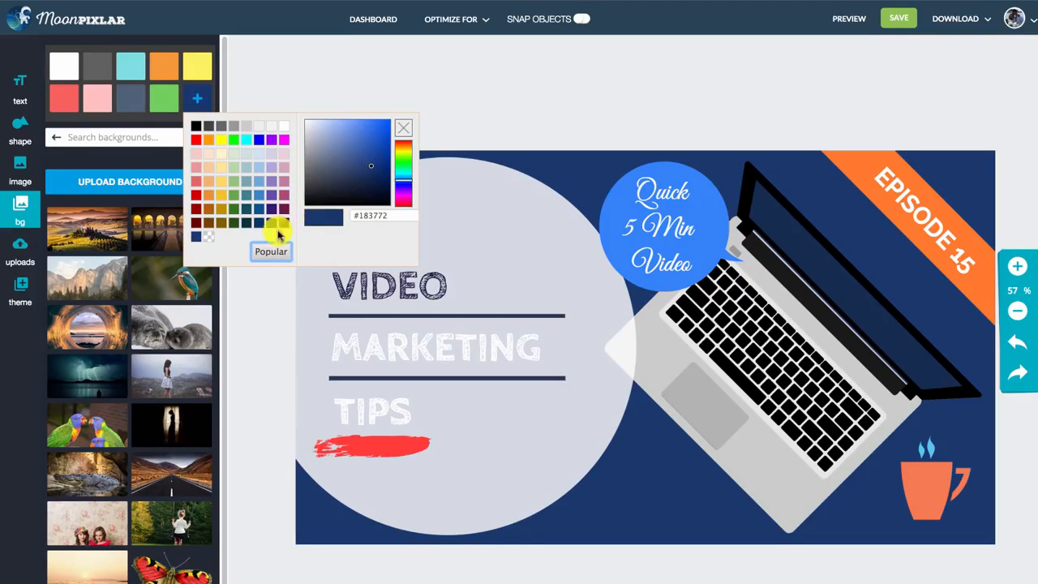
click(271, 250)
click(204, 107)
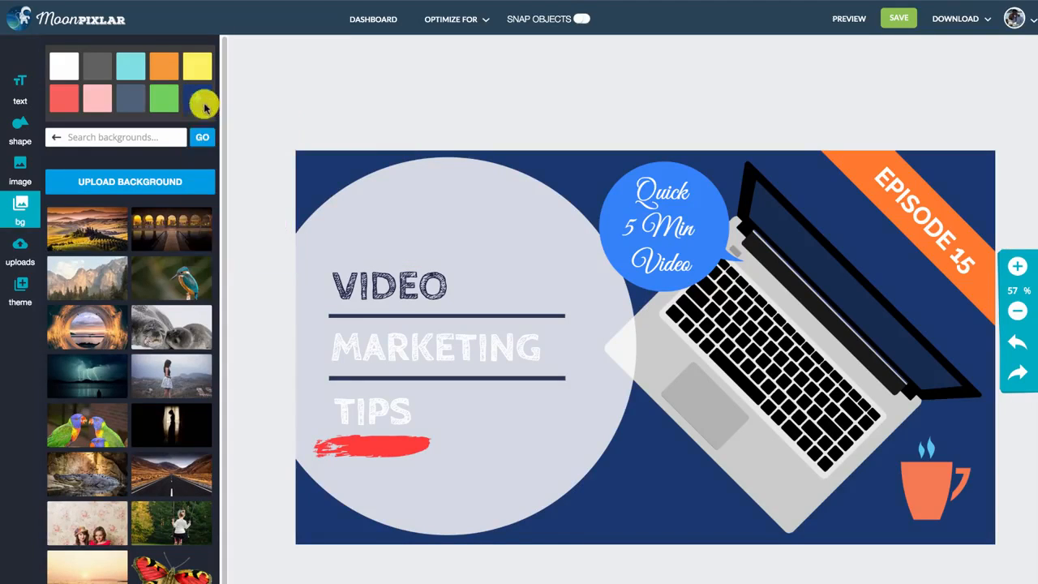
Step: Save the thumbnail design and download it as a JPEG image
scroll(192, 231, down, 1)
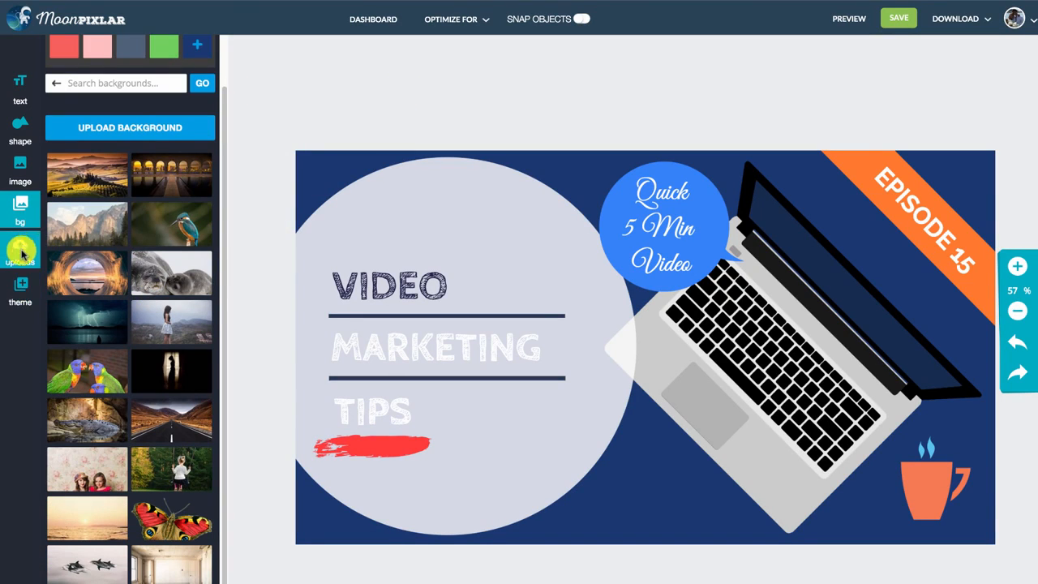
click(900, 18)
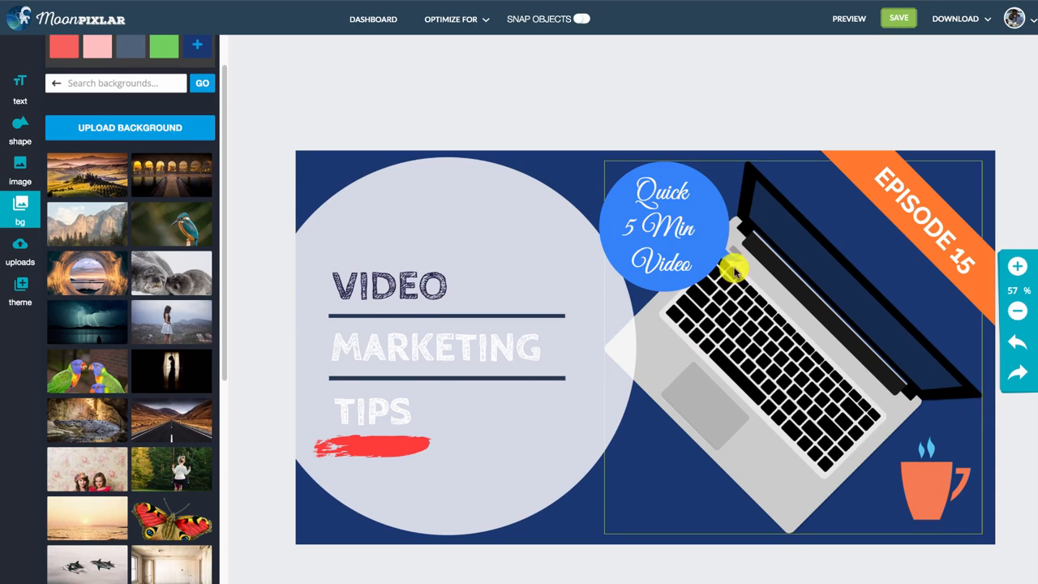
click(960, 25)
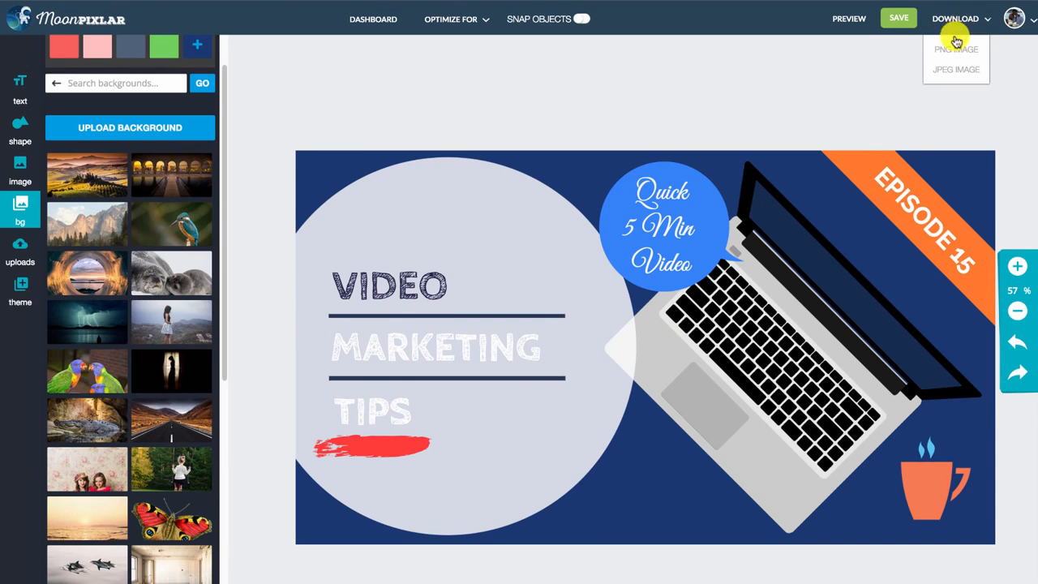
click(952, 72)
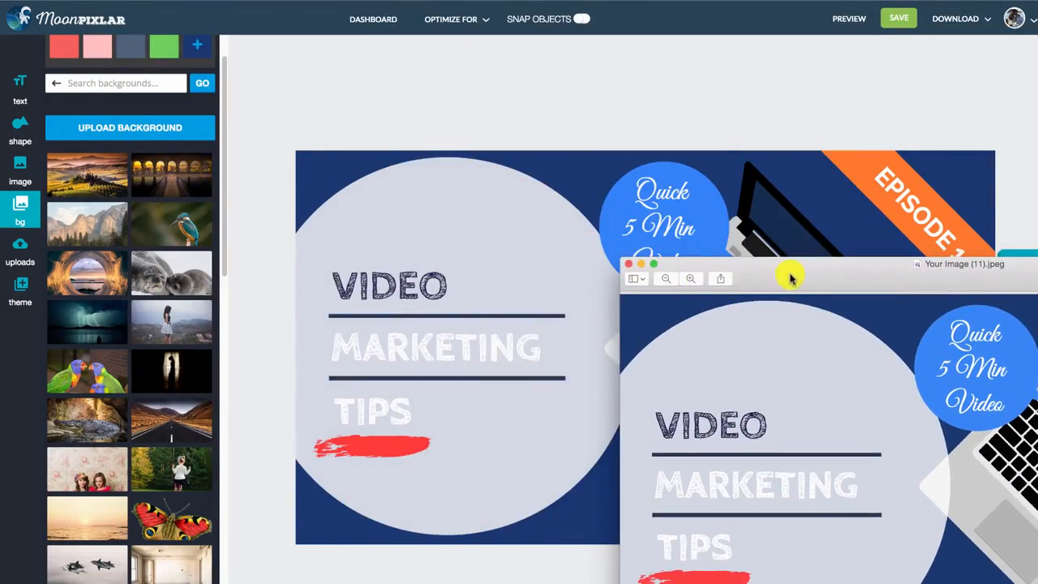
Step: Examine the downloaded JPEG of the thumbnail in its own window, and close it
drag(787, 273, 393, 103)
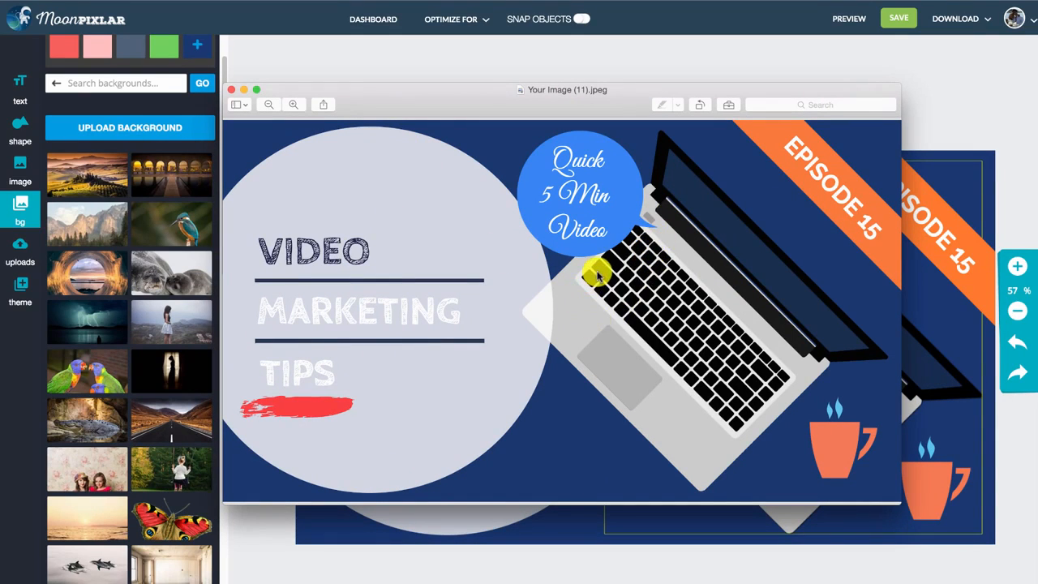
drag(588, 91, 596, 52)
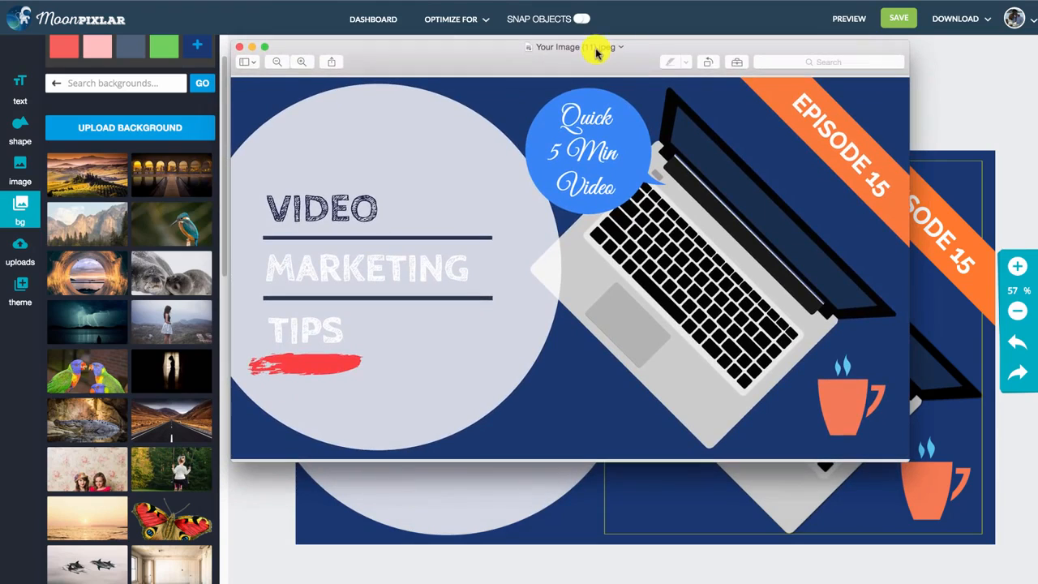
click(240, 47)
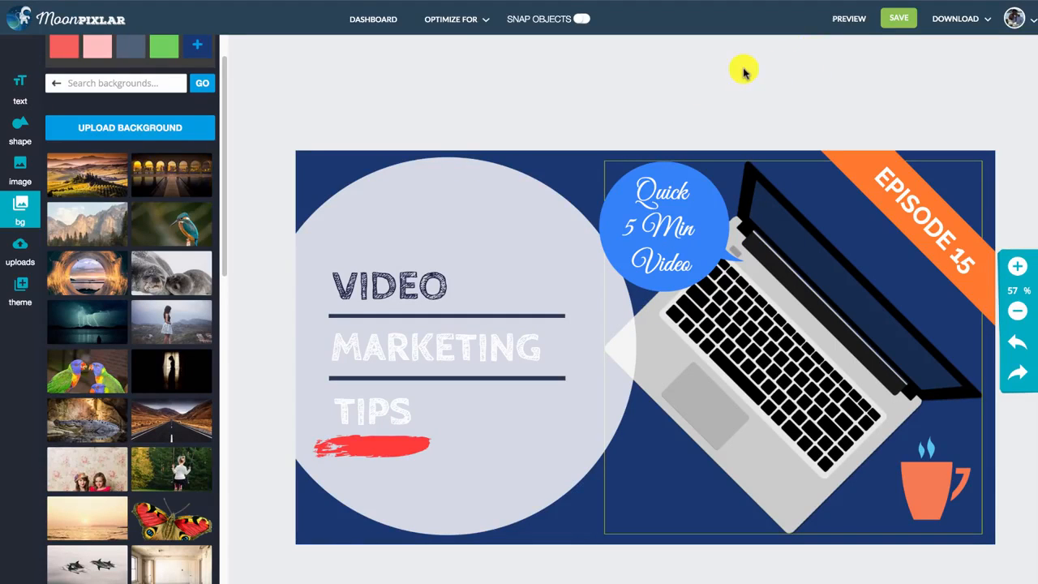
scroll(197, 183, up, 1)
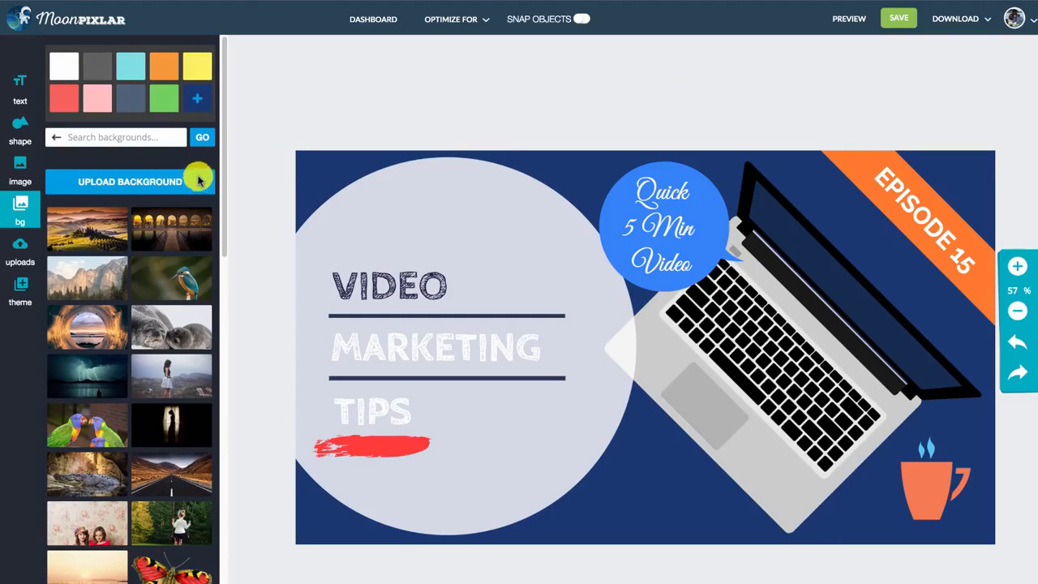